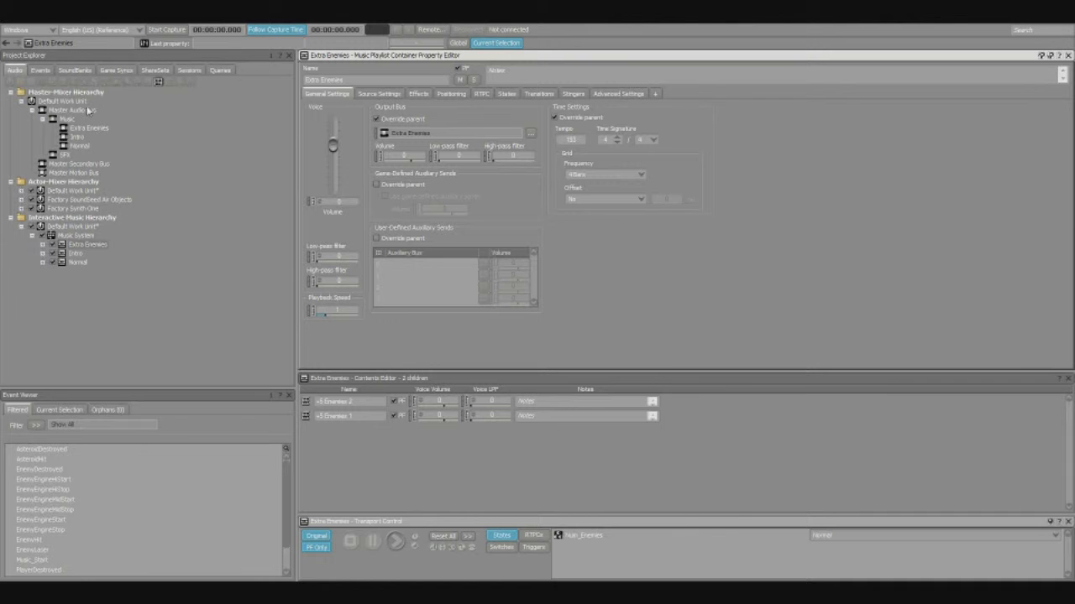
Step: Examine the Master Audio Bus, its Music and SFX buses with their child buses, and the Master Secondary and Master Motion buses
left_click(81, 110)
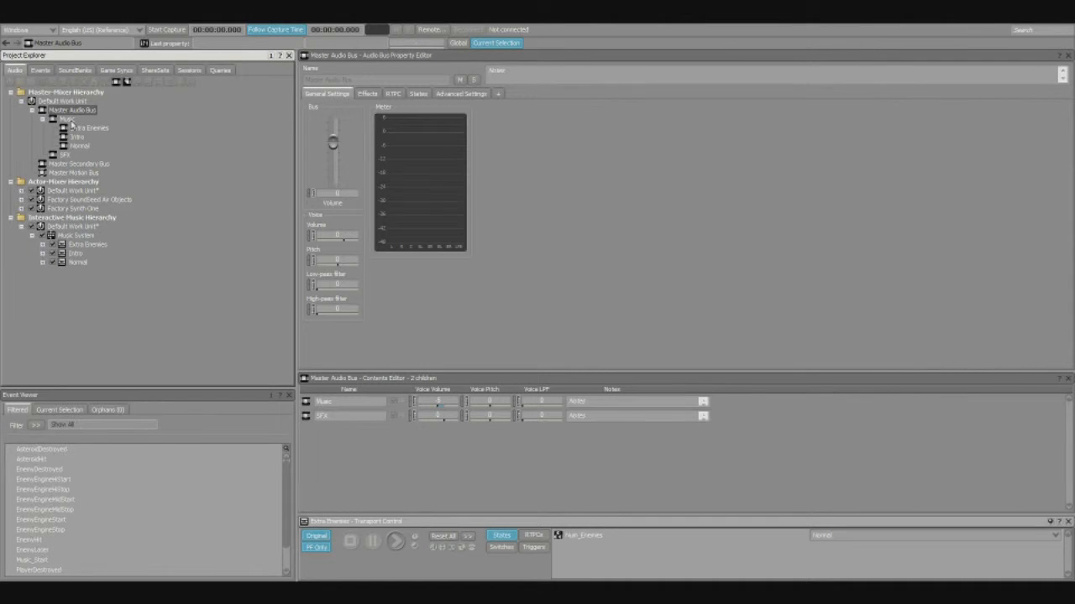
left_click(70, 121)
left_click(79, 129)
left_click(79, 139)
left_click(80, 148)
left_click(65, 154)
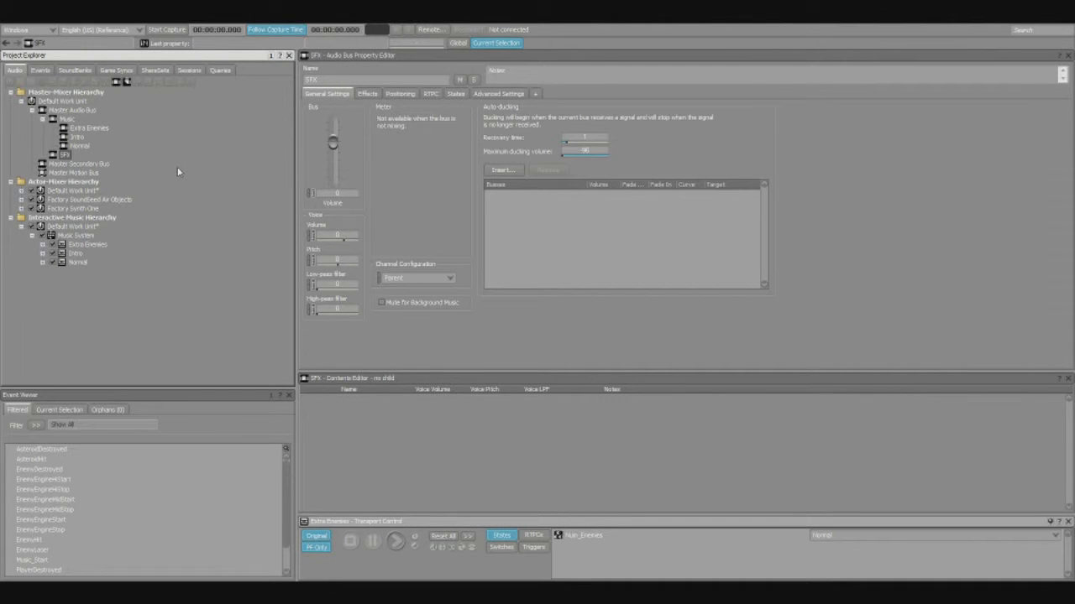
left_click(77, 129)
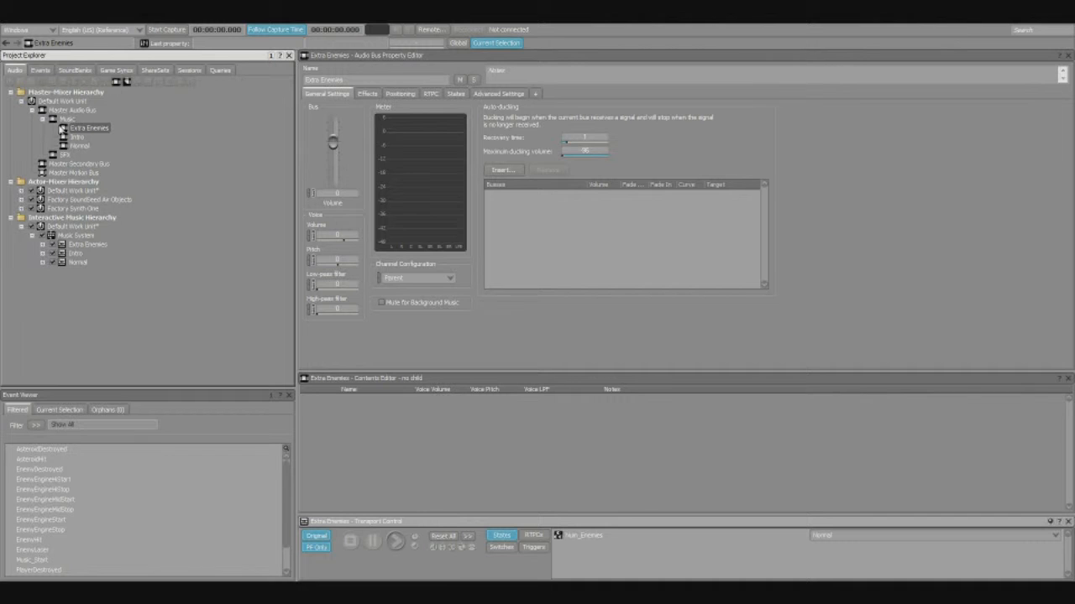
left_click(67, 156)
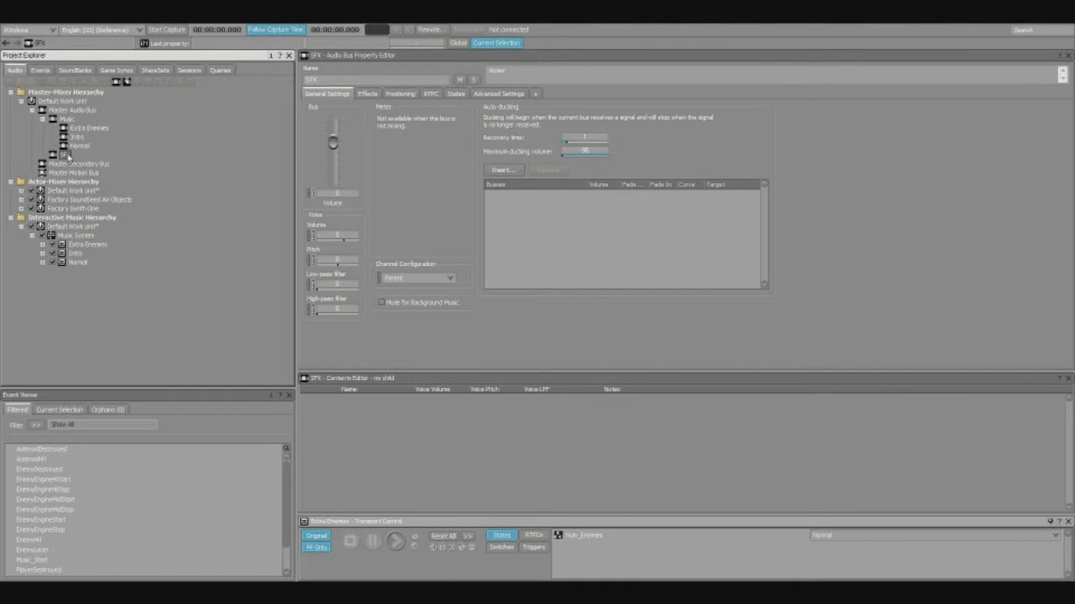
left_click(72, 164)
left_click(87, 173)
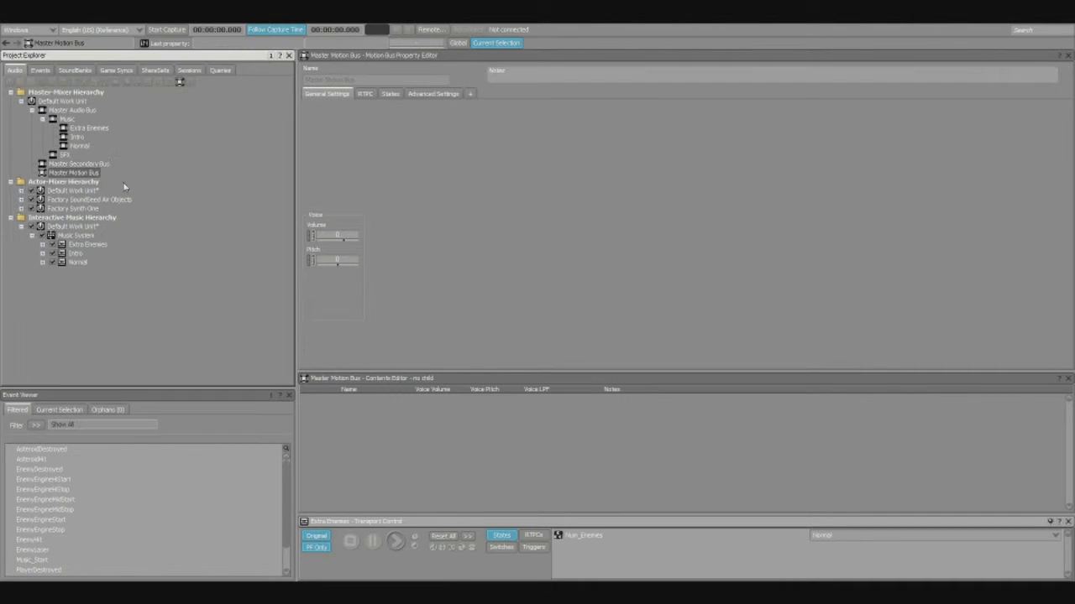
Step: Compare how the Music bus with its Intro and Normal child buses and the SFX bus are set up under the Master Audio Bus
left_click(64, 110)
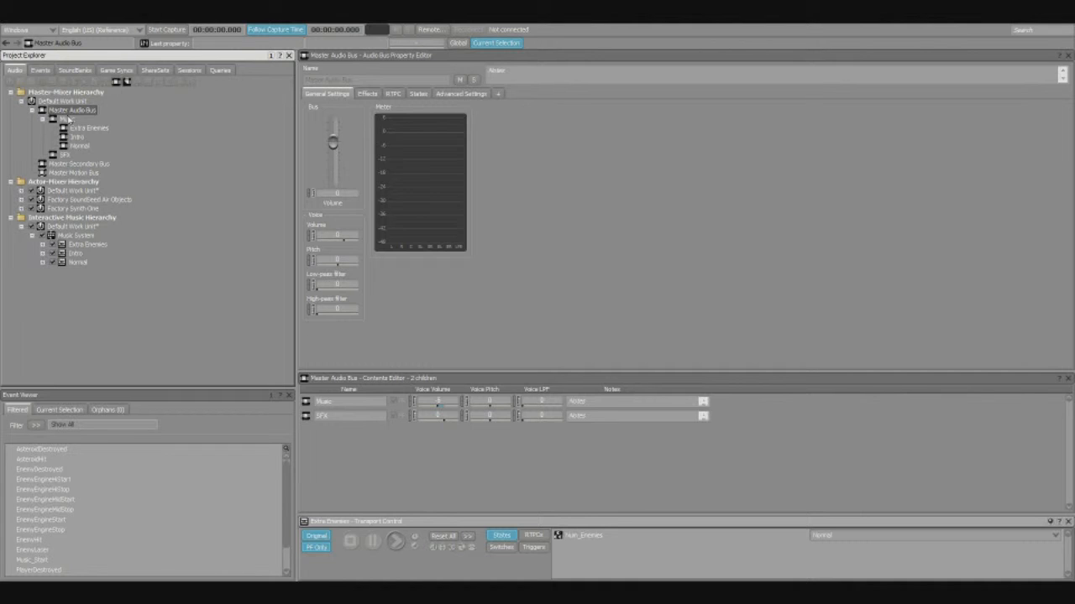
left_click(80, 137)
left_click(81, 145)
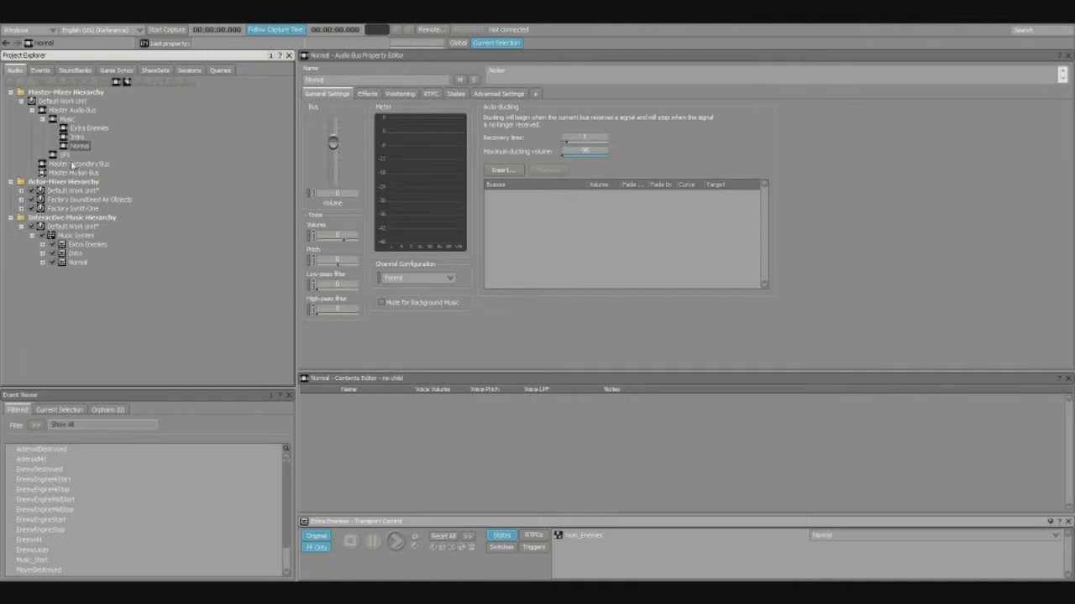
left_click(67, 119)
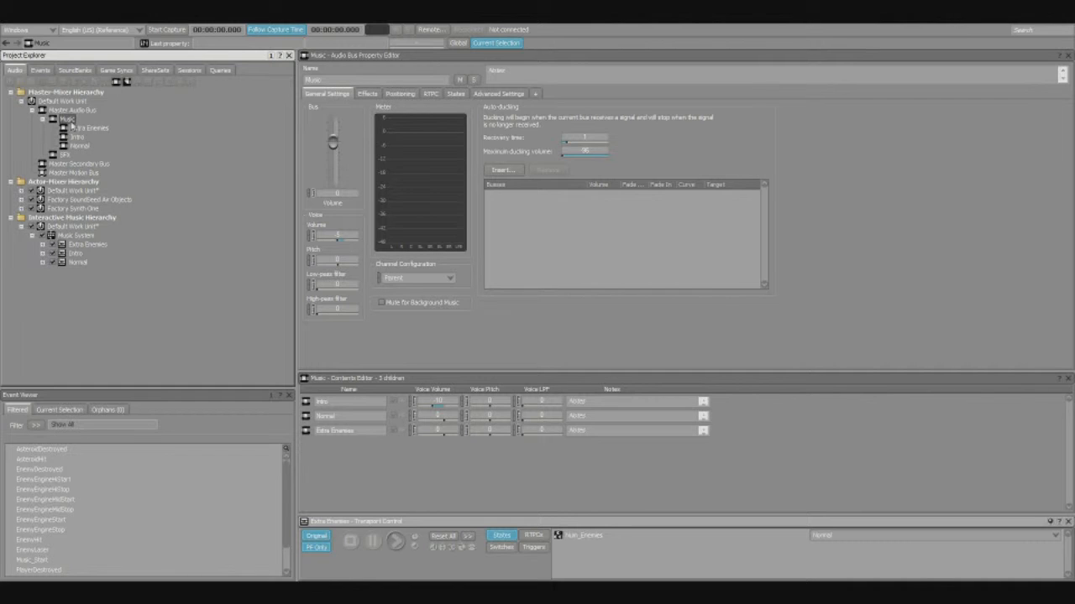
left_click(65, 156)
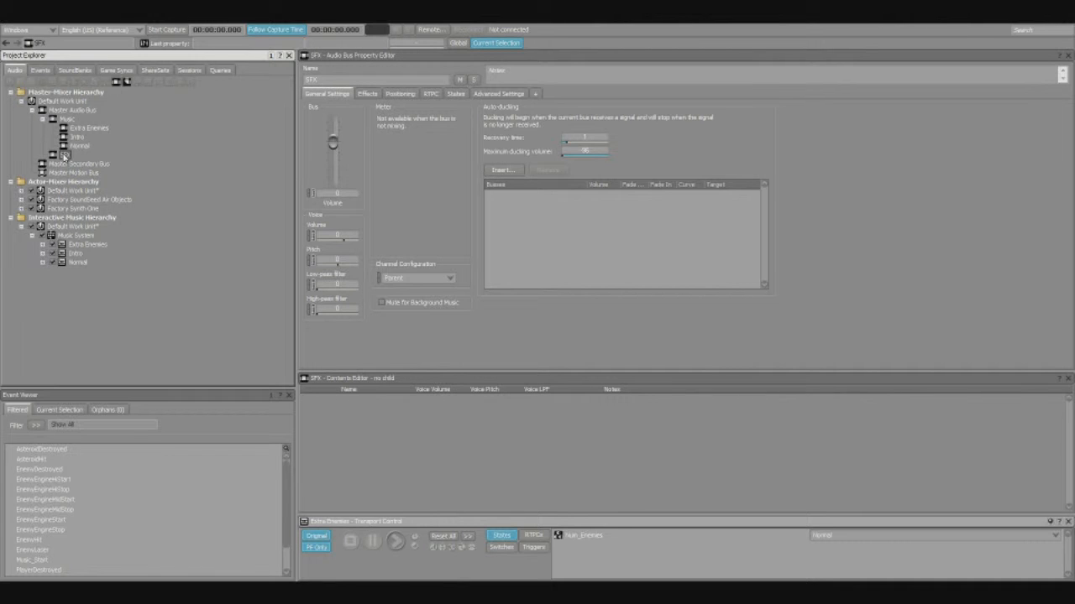
left_click(68, 112)
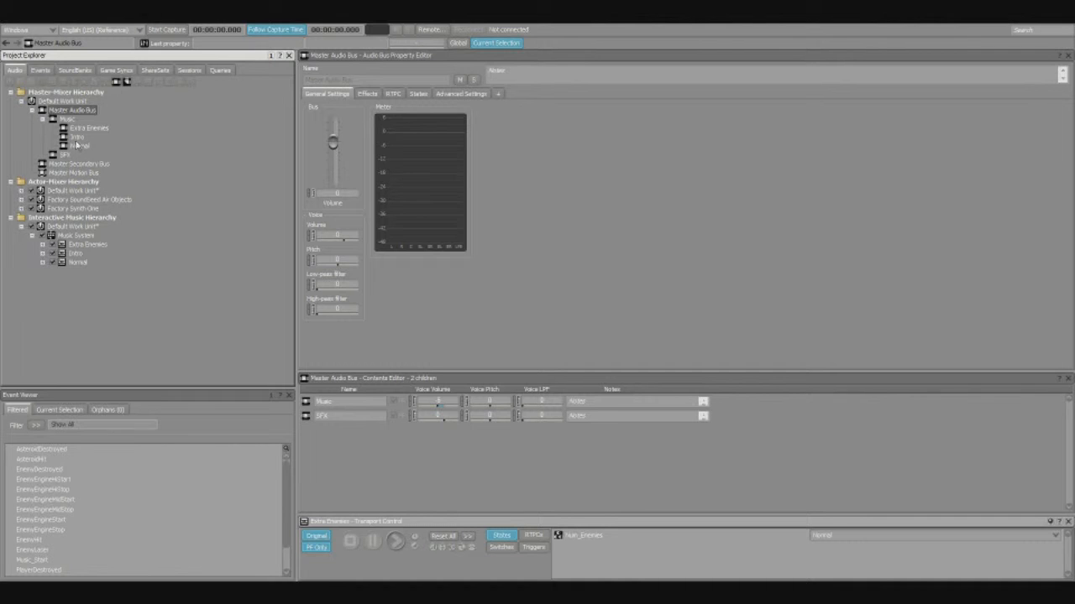
left_click(68, 120)
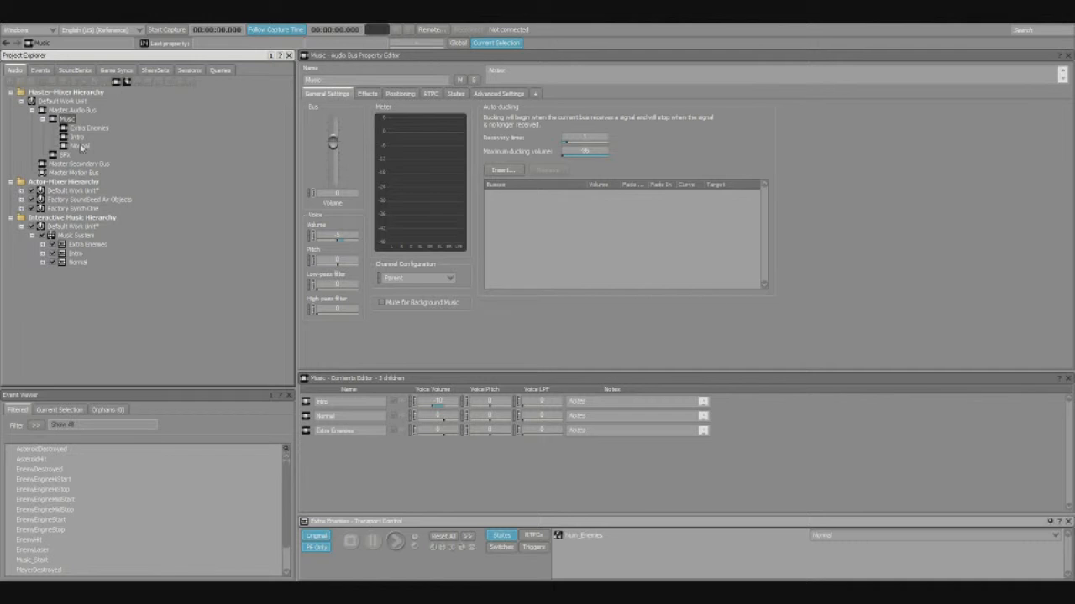
left_click(67, 157)
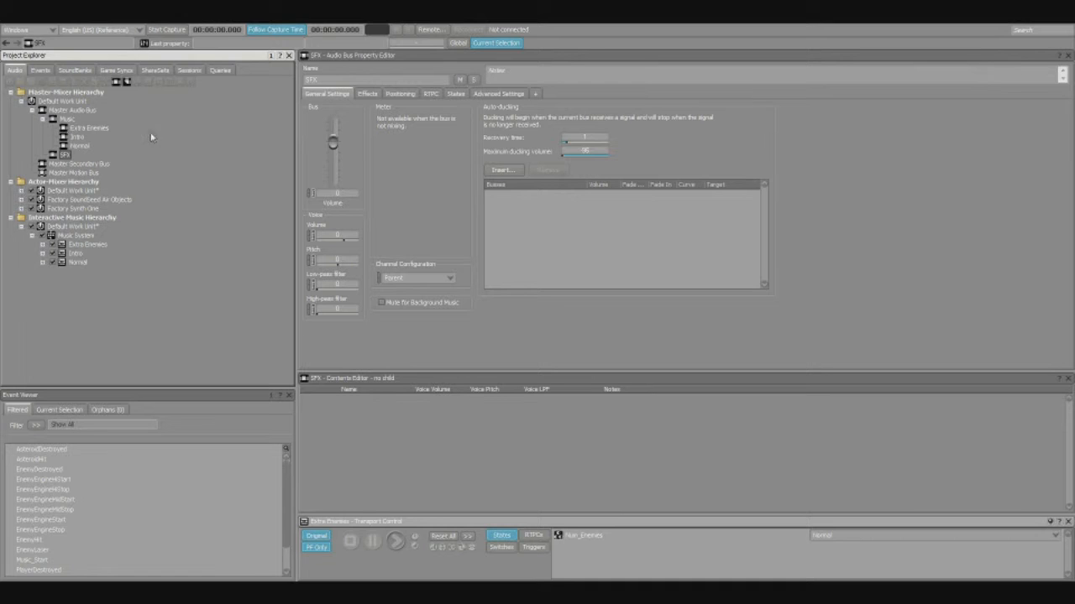
Step: Show the project's mixing sessions and switch the workspace to the Mixer layout
left_click(190, 72)
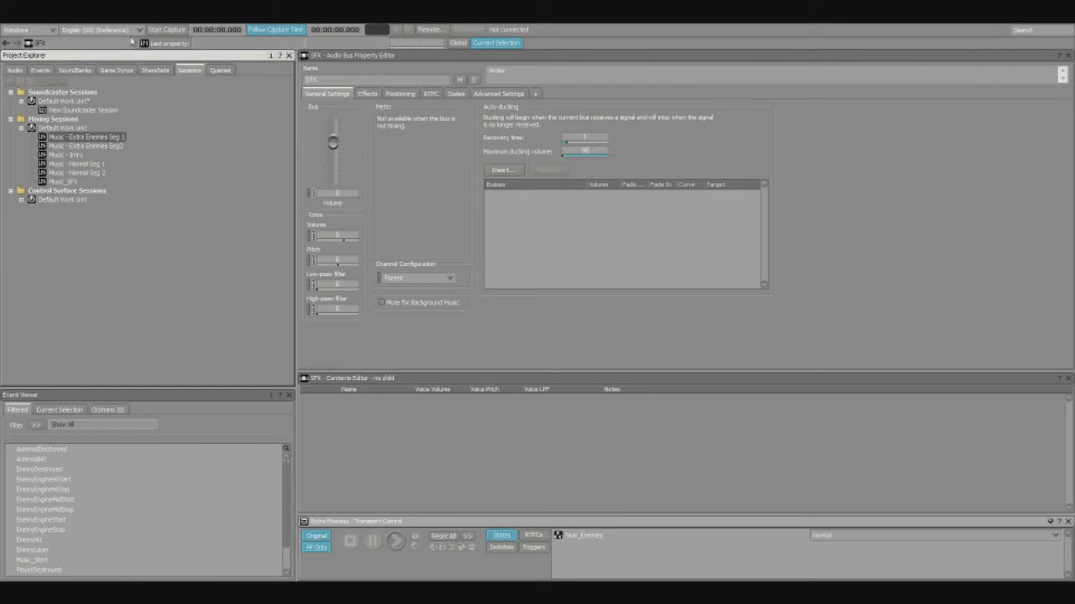
left_click(91, 18)
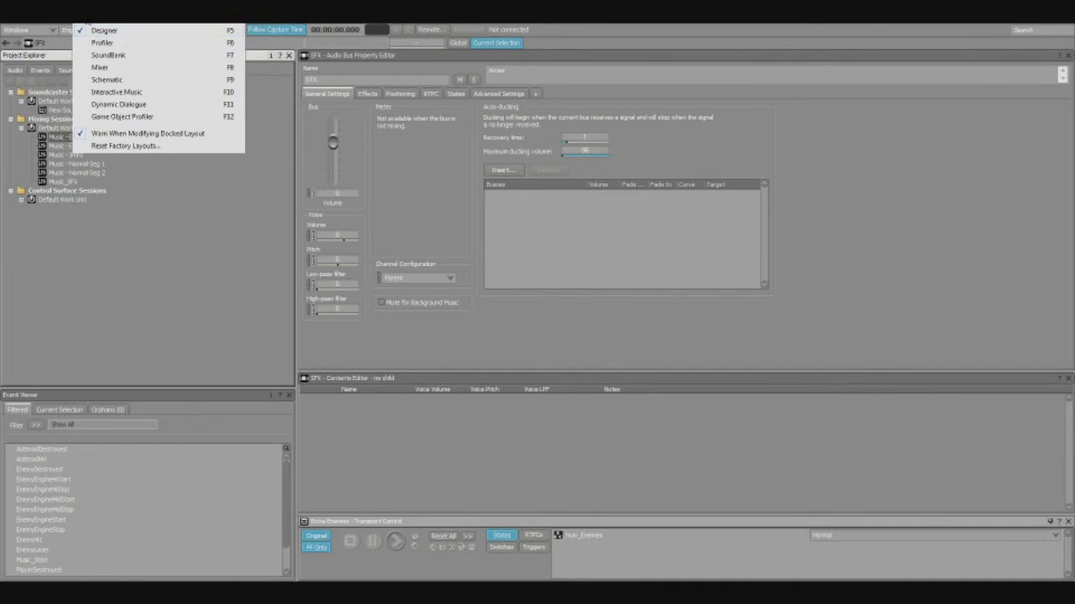
left_click(100, 67)
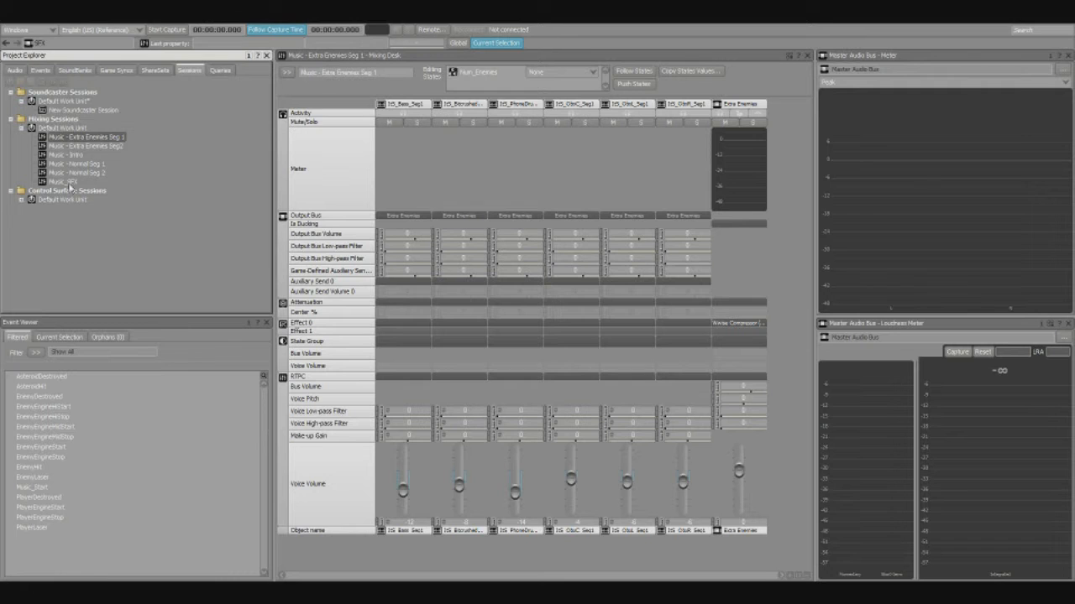
Step: Review the mixing sessions Music - Extra Enemies Seg2, Music - Intro, Music - Normal Seg 1 and Music - Normal Seg 2 one after another
double_click(82, 147)
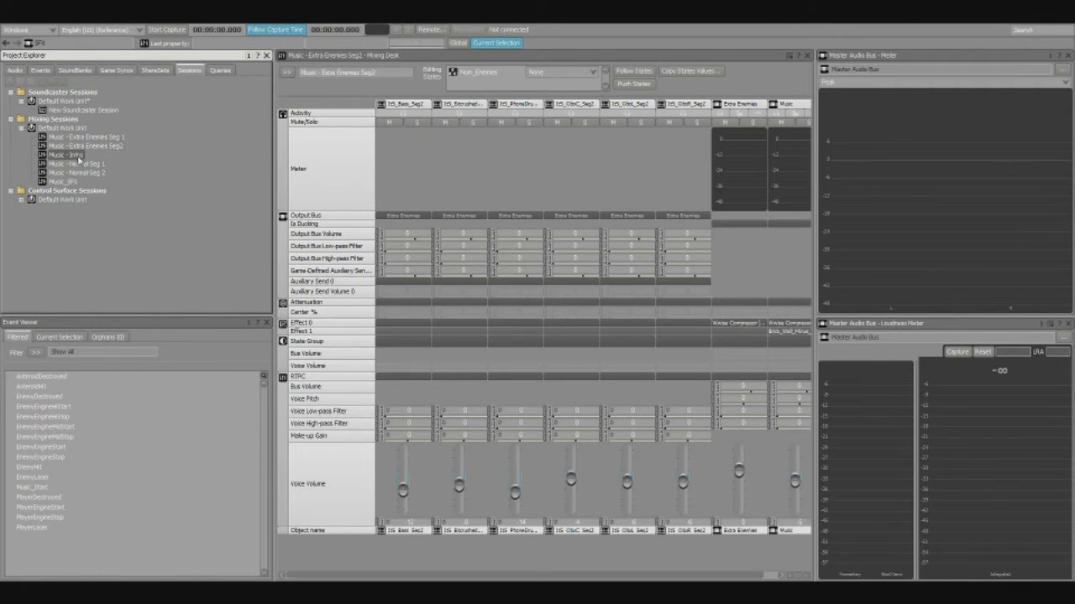
double_click(78, 157)
double_click(78, 166)
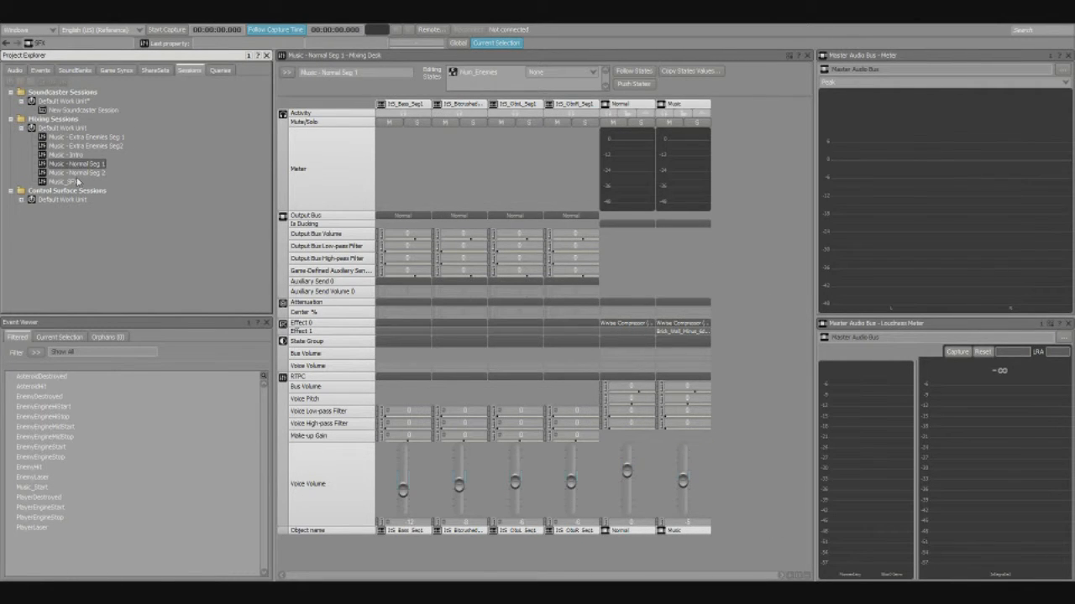
double_click(78, 172)
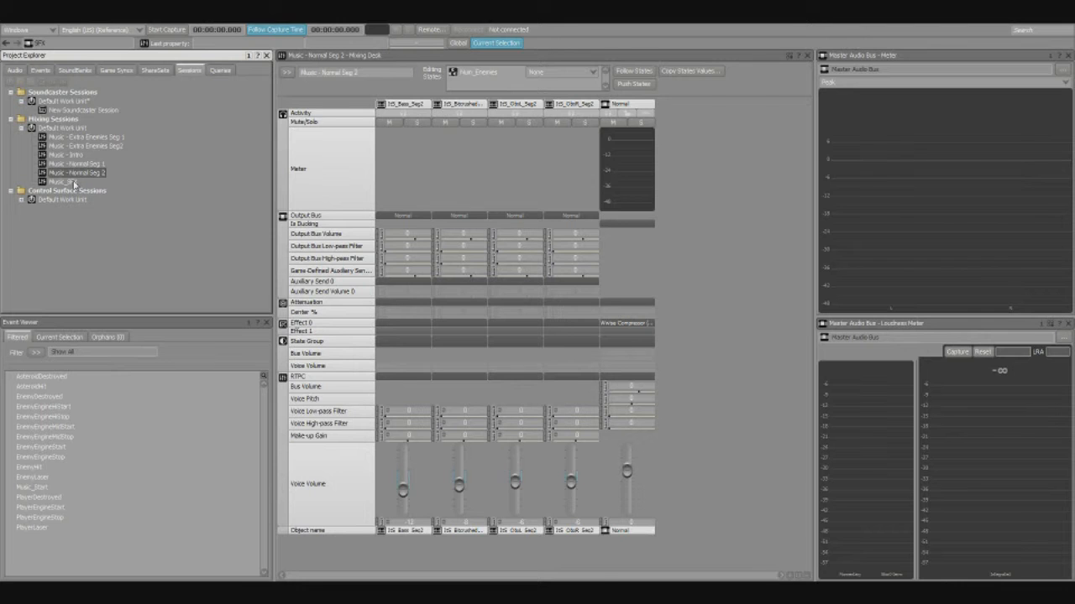
Step: Open the Music_SFX mixing session and set the output bus of the EnemyHit strip to SFX
double_click(75, 182)
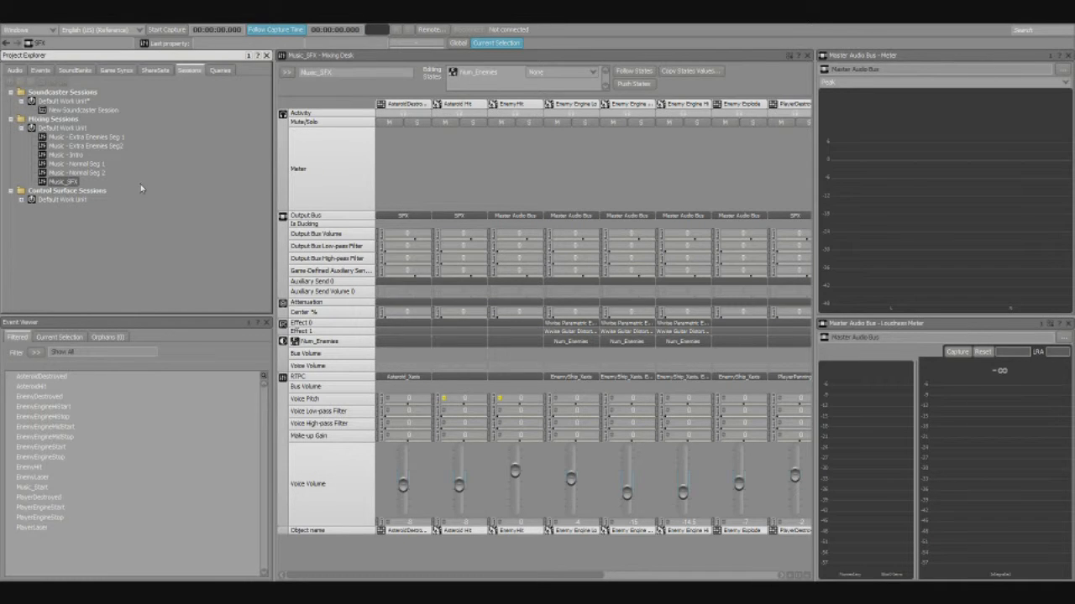
left_click_drag(495, 575, 668, 577)
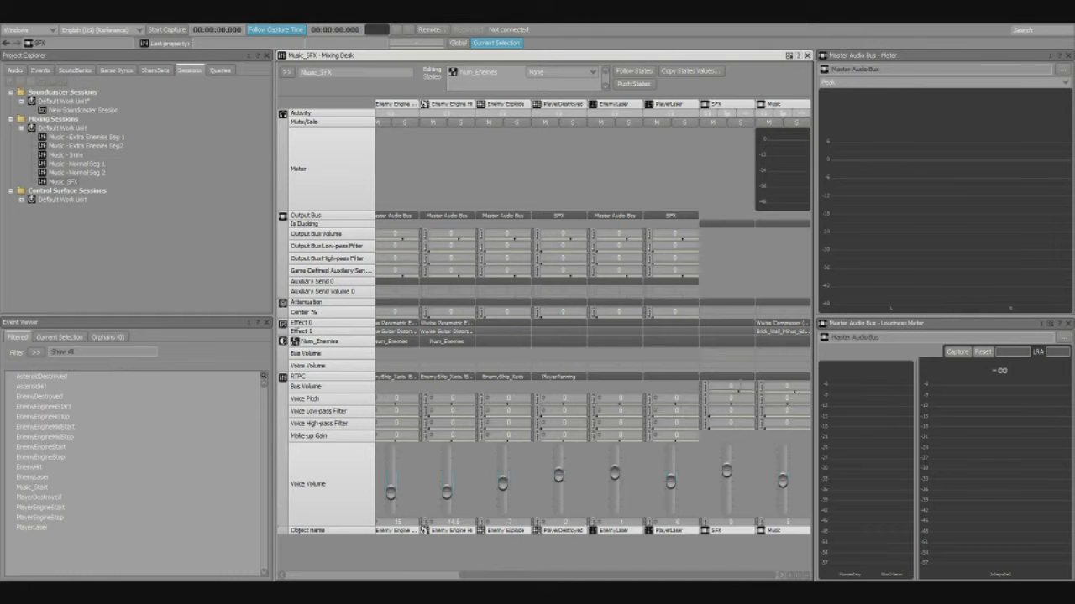
mouse_move(722, 571)
left_mouse_down()
mouse_move(605, 576)
mouse_move(720, 576)
left_mouse_up()
left_click_drag(708, 577, 527, 579)
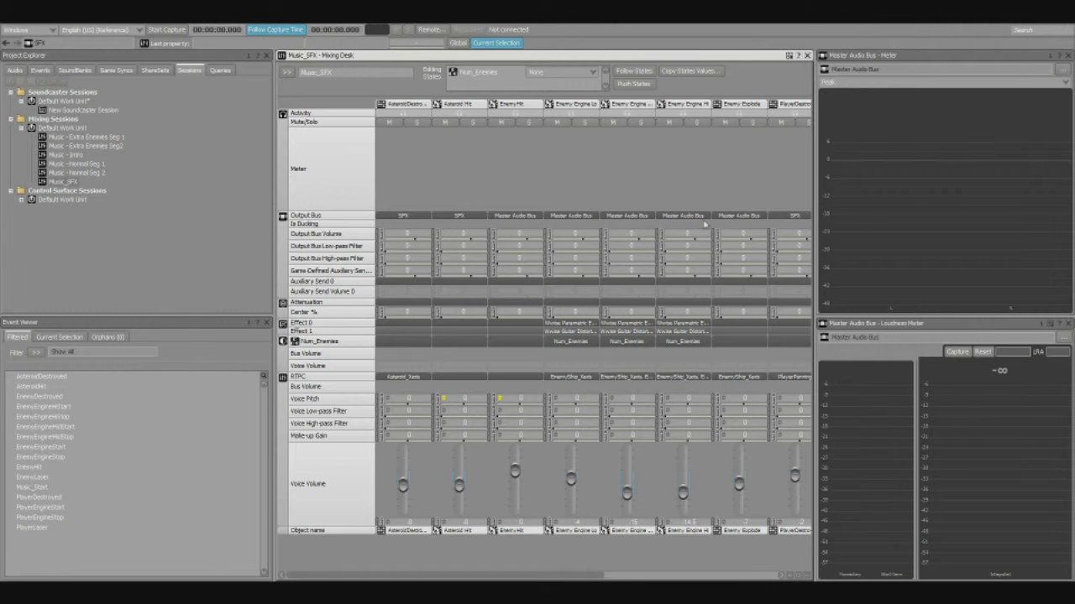
right_click(523, 216)
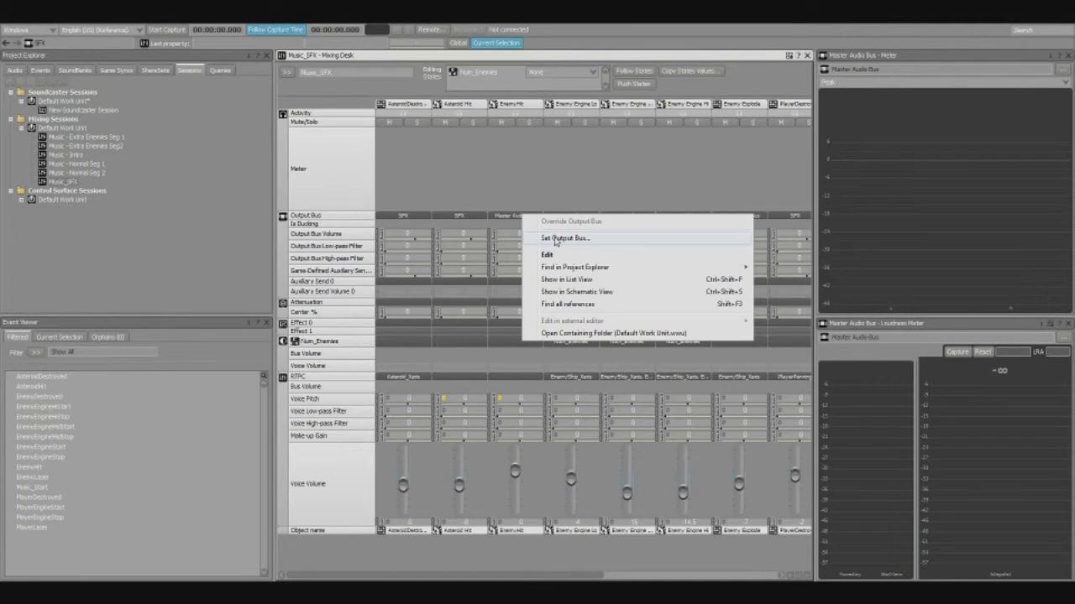
left_click(554, 239)
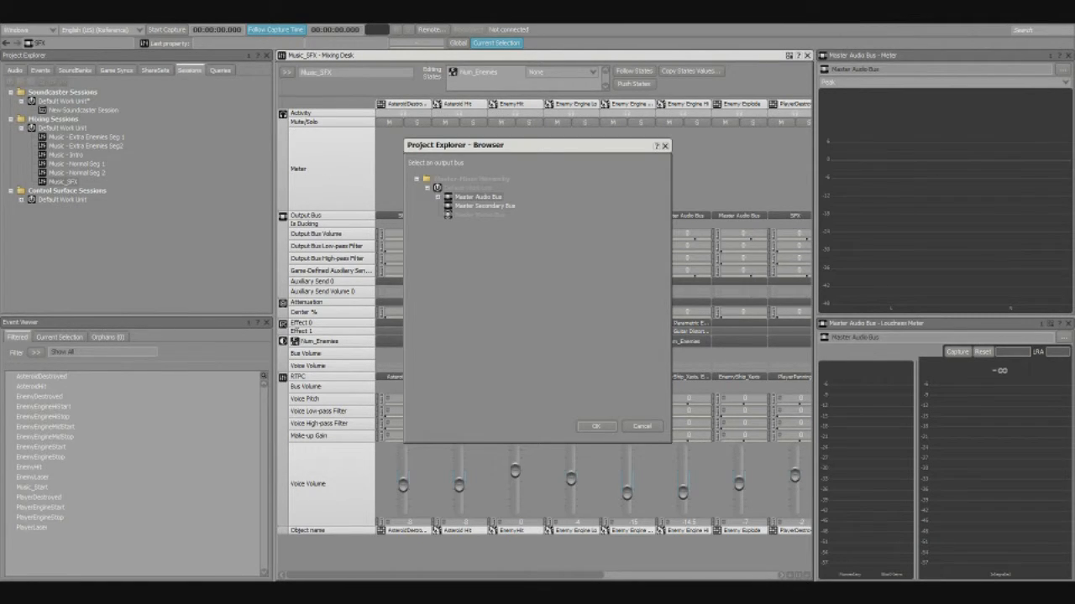
left_click(438, 197)
left_click(471, 215)
left_click(595, 426)
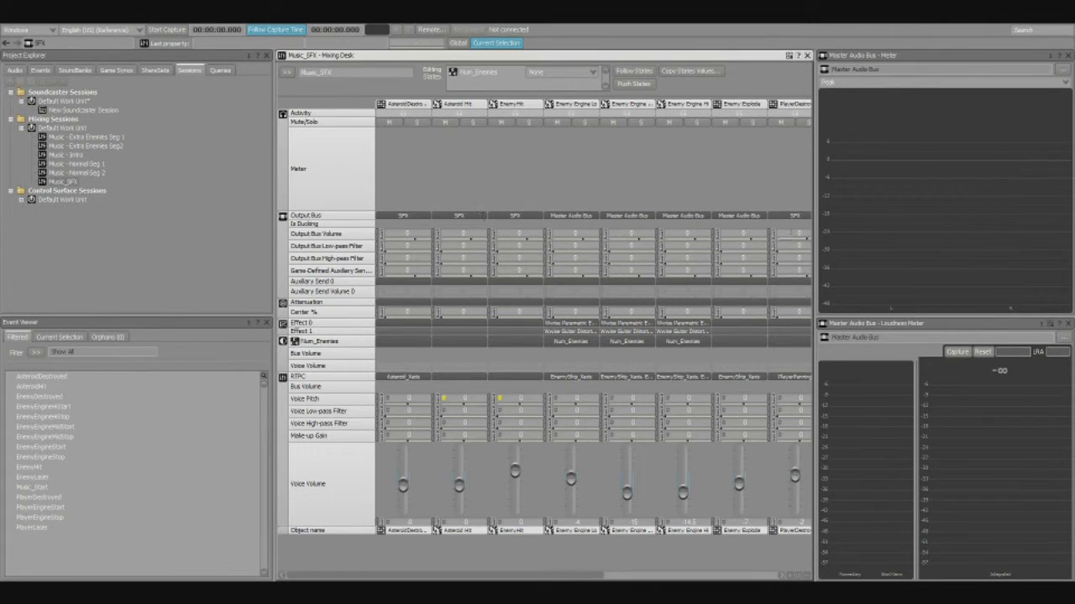
Step: Set the output bus of the Enemy Explode strip to SFX
right_click(745, 217)
left_click(781, 240)
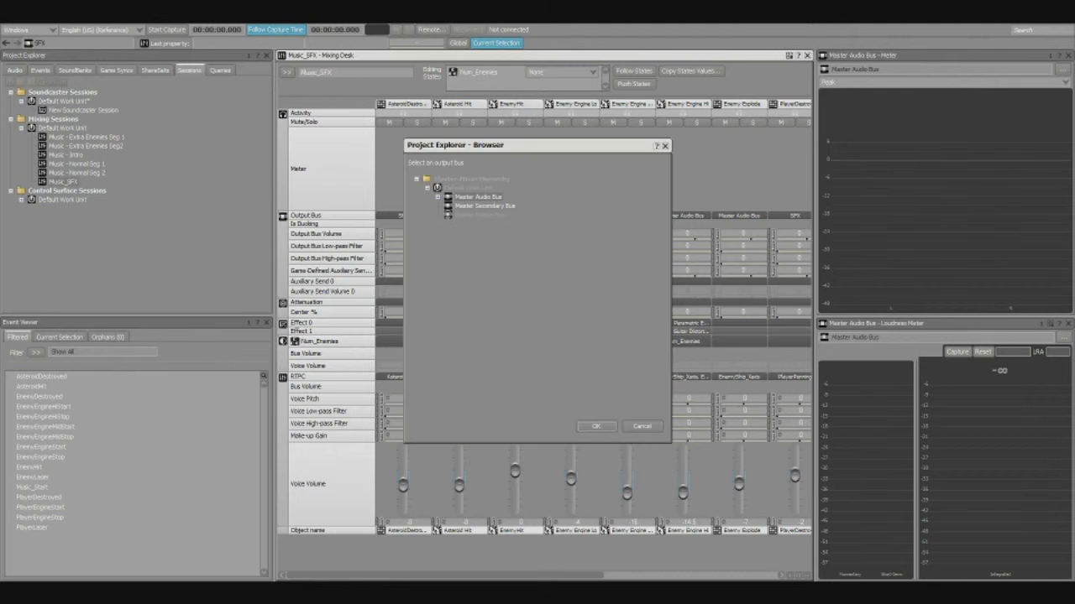
left_click(437, 197)
left_click(470, 215)
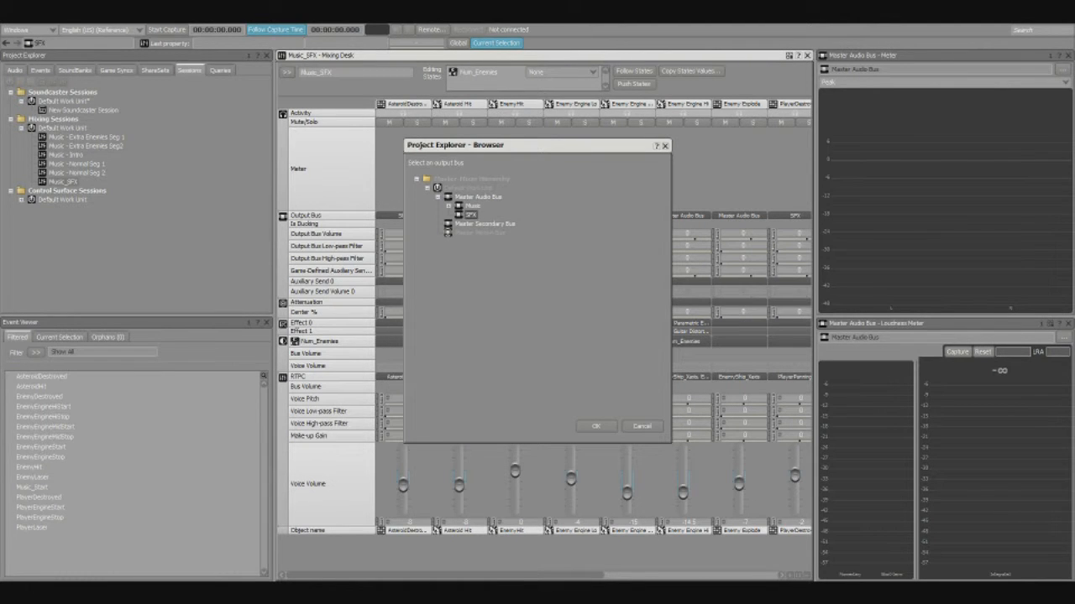
left_click(596, 426)
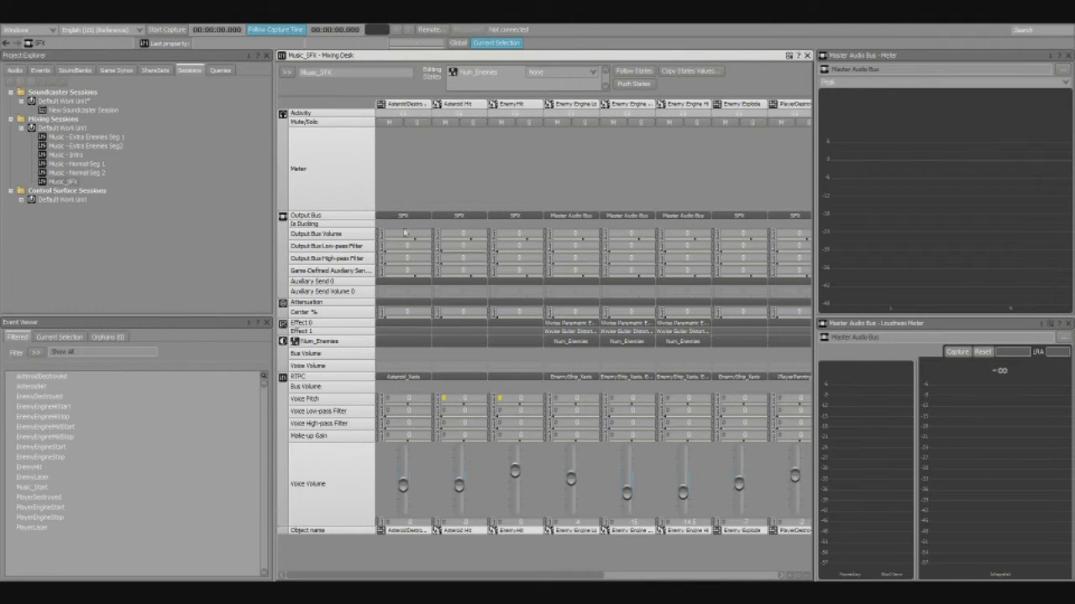
Step: Open the Music - Normal Seg 2 and Music - Normal Seg 1 mixing sessions in turn, and open New Soundcaster Session
double_click(72, 174)
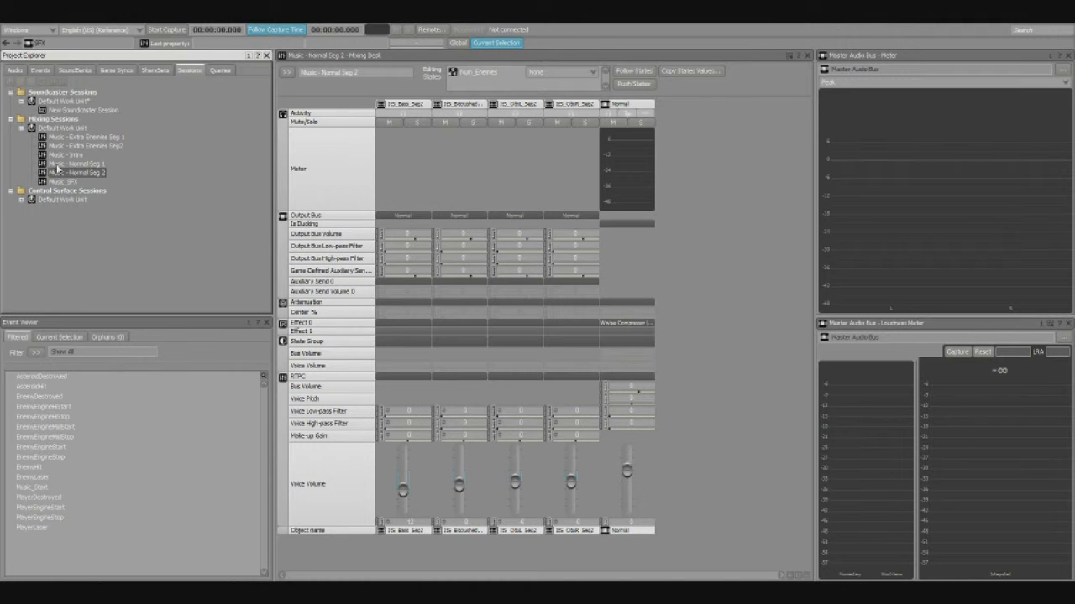
left_click(57, 164)
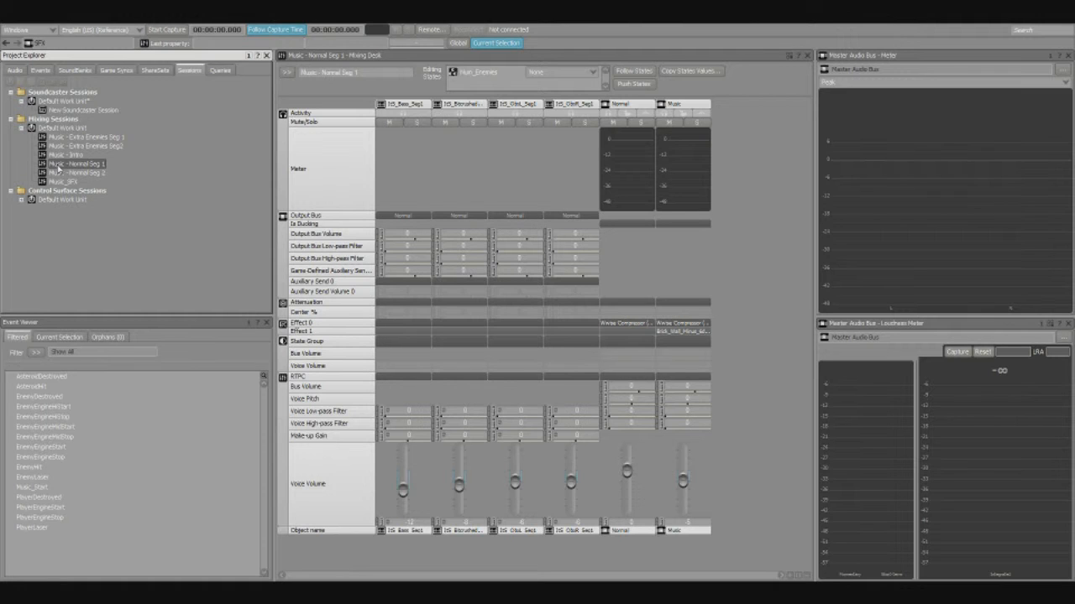
double_click(76, 111)
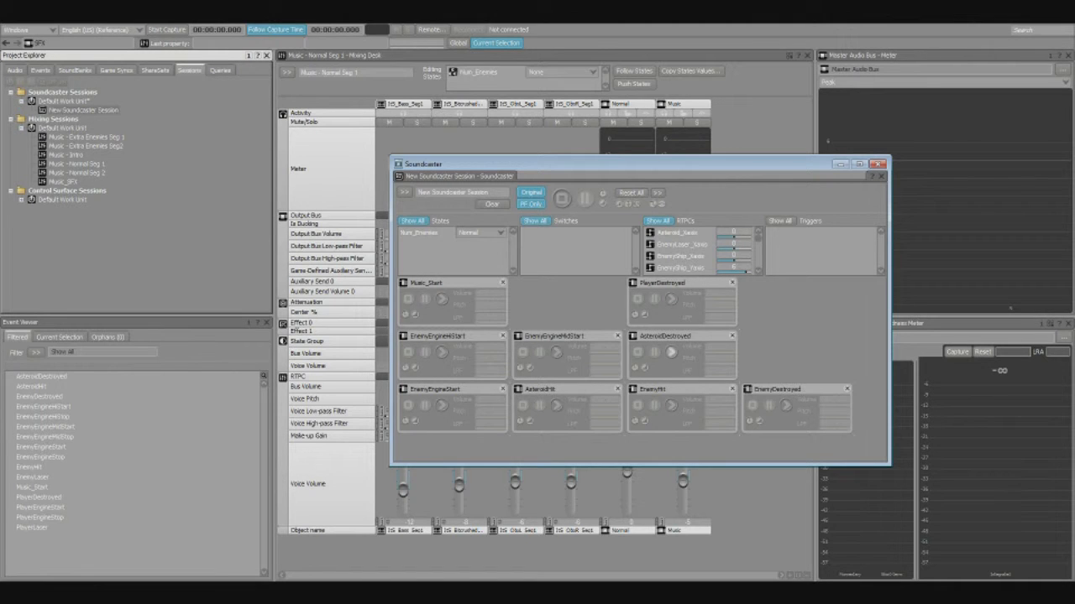
Step: Audition the AsteroidDestroyed and EnemyEngineMidStart events in the Soundcaster and stop the engine sound
left_click(670, 352)
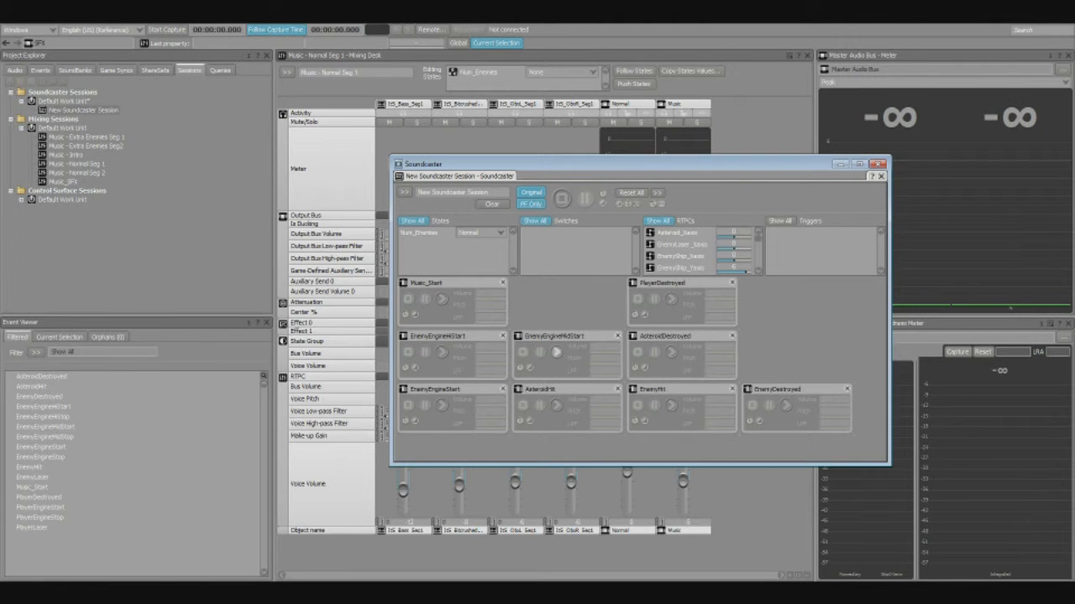
left_click(556, 352)
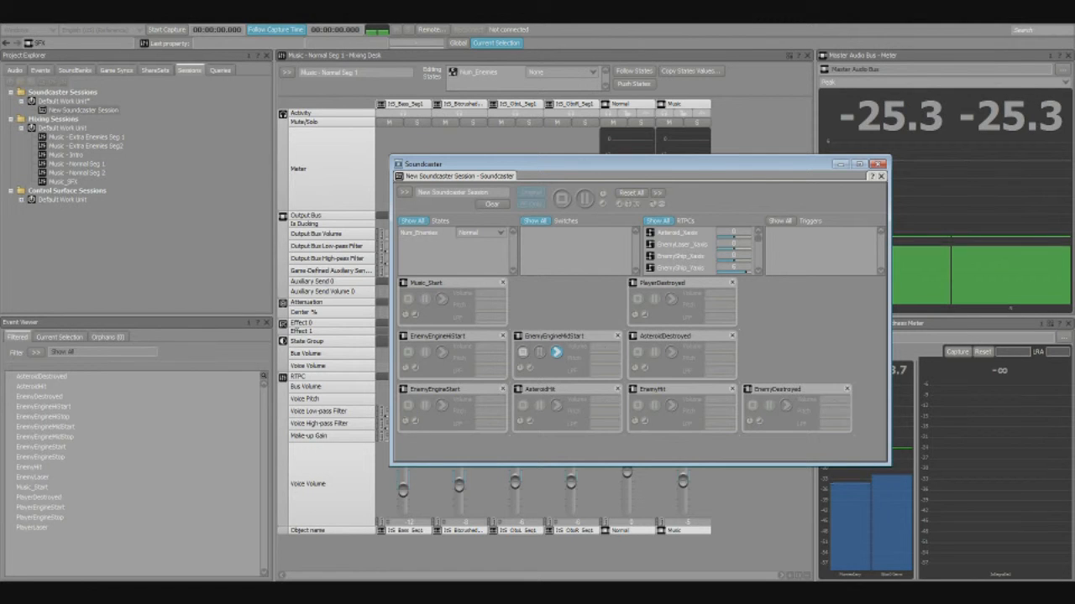
left_click(522, 351)
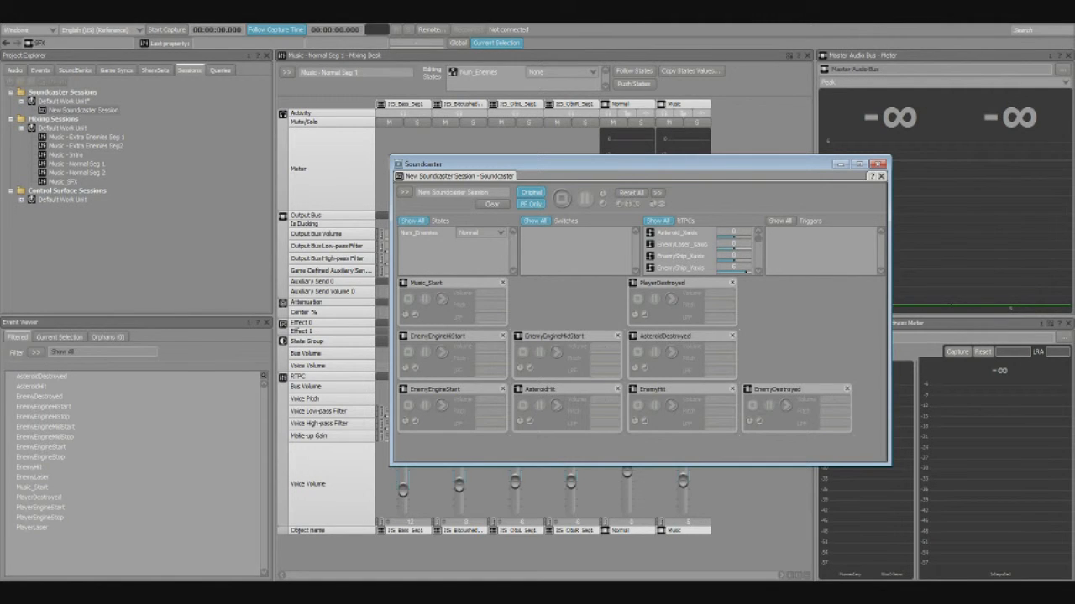
Step: Play EnemyEngineMidStart, lower the EnemyShip_Yaxis RTPC to 4.0 during playback, and stop the event
left_click(556, 353)
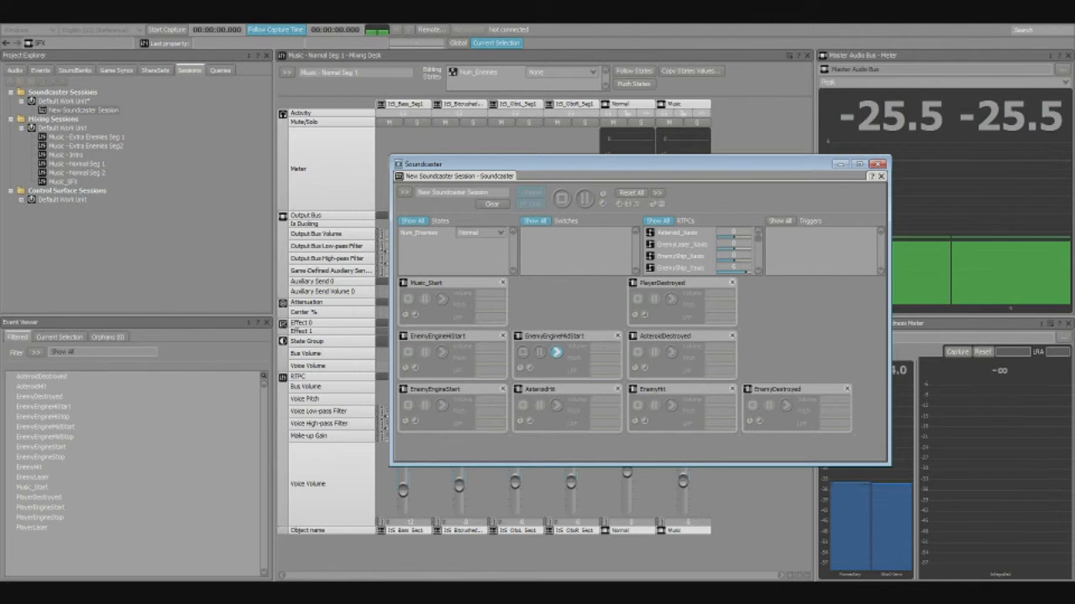
mouse_move(745, 272)
left_mouse_down()
mouse_move(761, 280)
mouse_move(696, 279)
mouse_move(752, 280)
left_mouse_up()
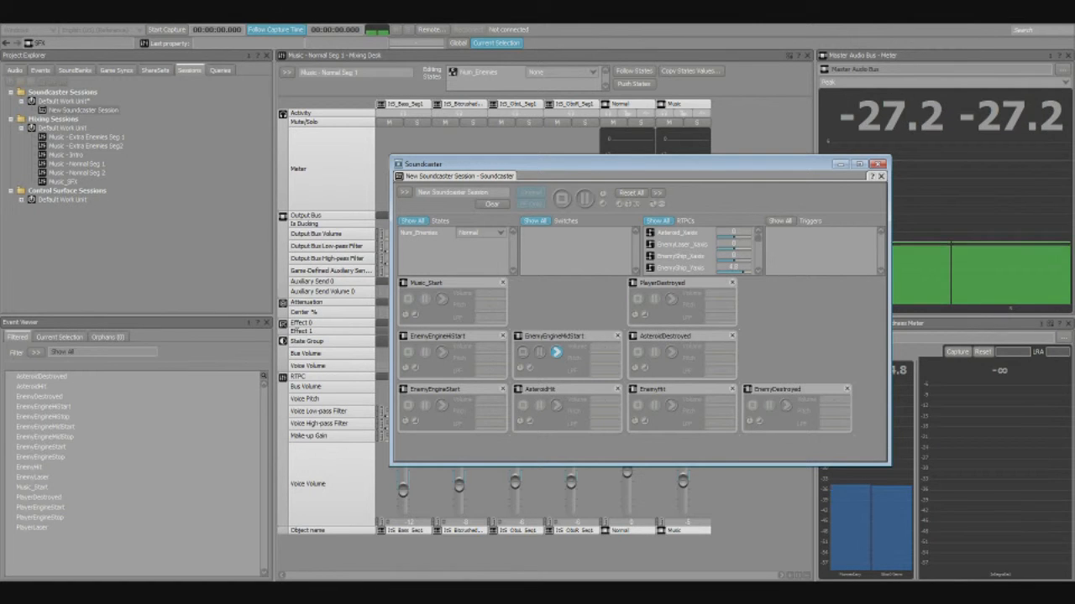
left_click(522, 352)
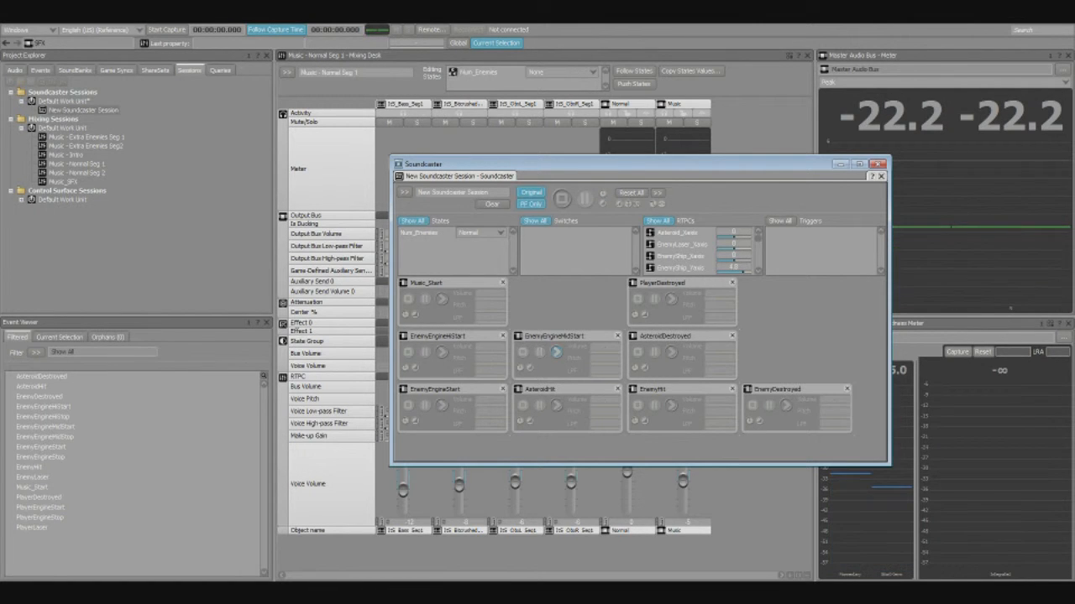
Step: Audition the PlayerDestroyed and EnemyDestroyed events
left_click(671, 299)
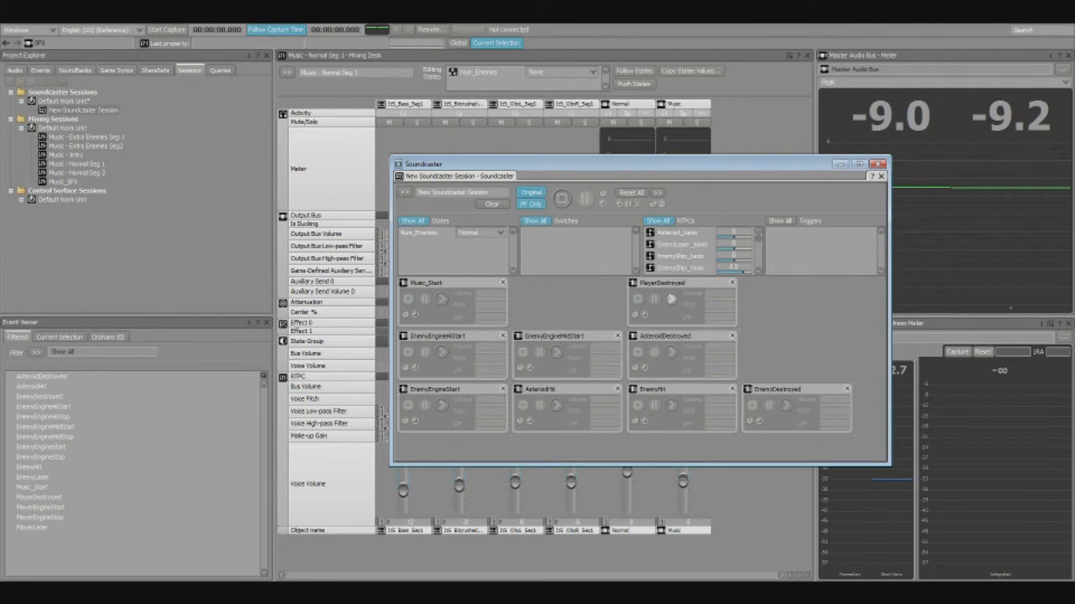
left_click(785, 405)
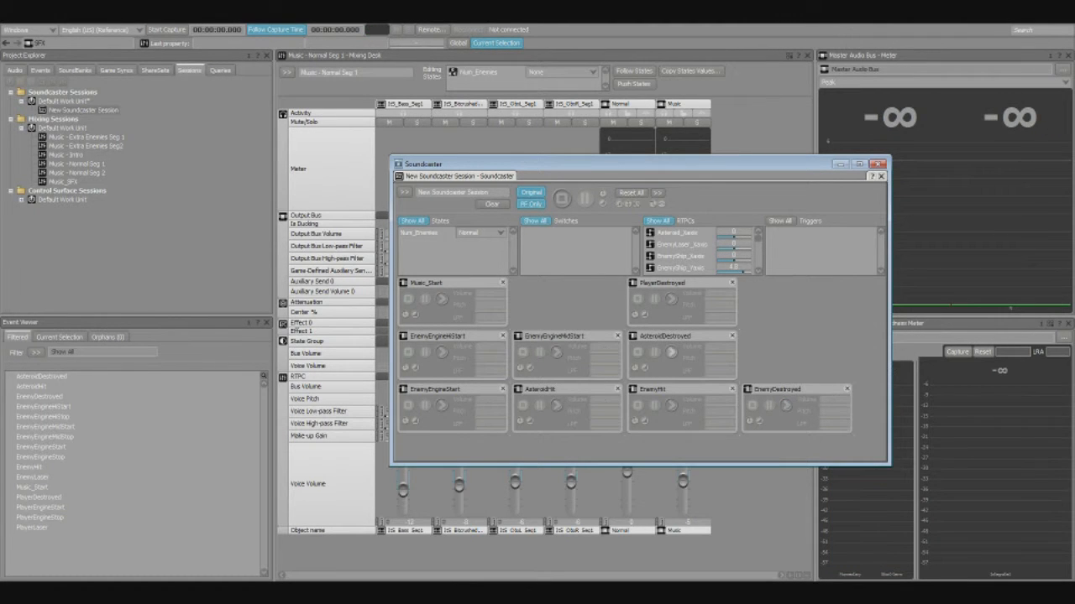
Step: Play Music_Start, switch the Num_Enemies state to Intro, and trigger the music again
left_click(441, 299)
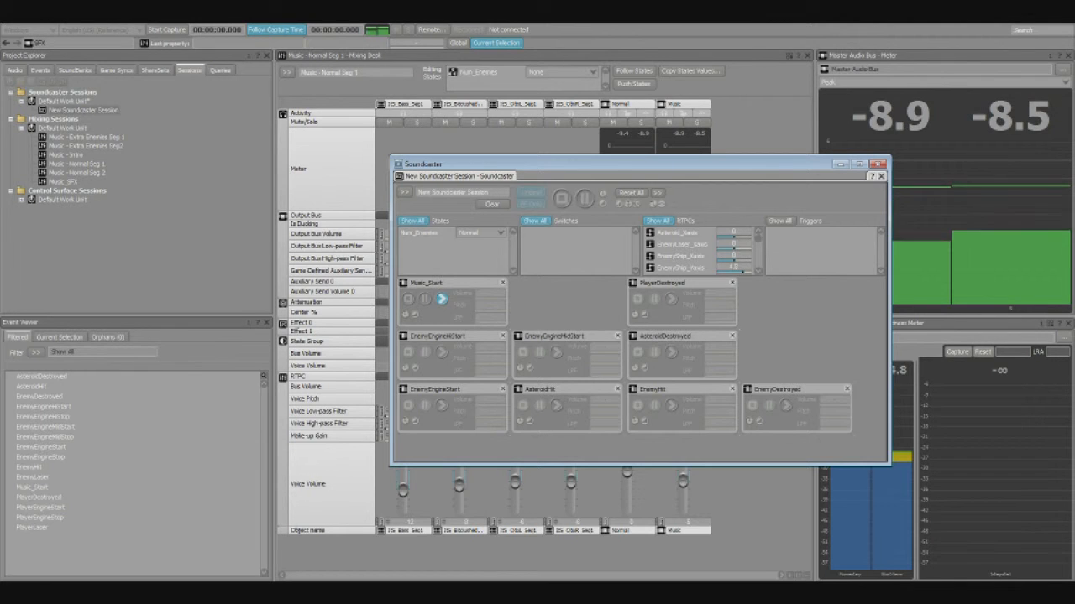
left_click(480, 232)
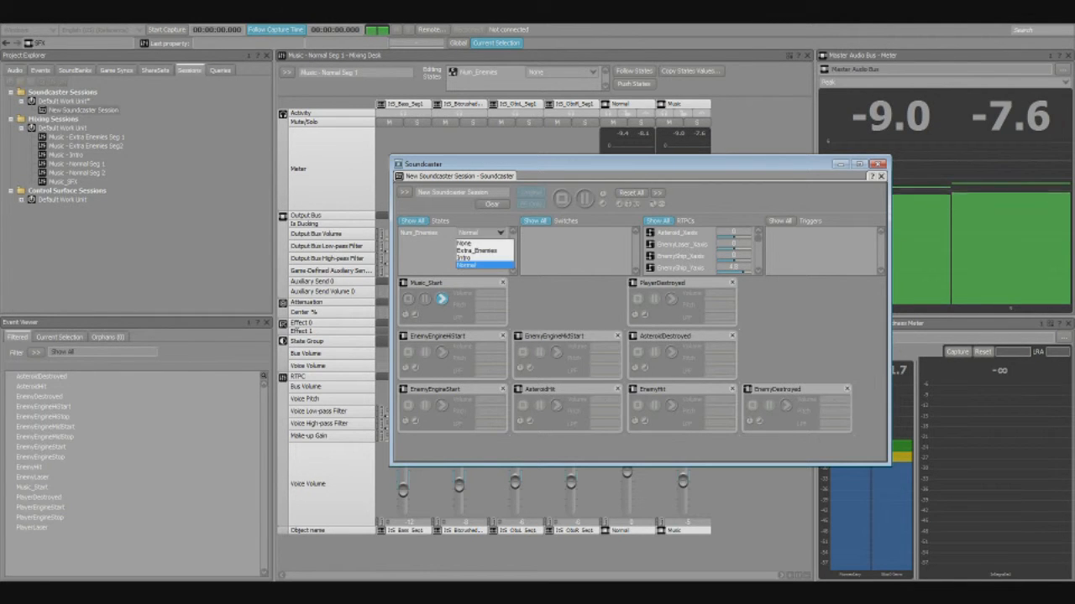
left_click(480, 258)
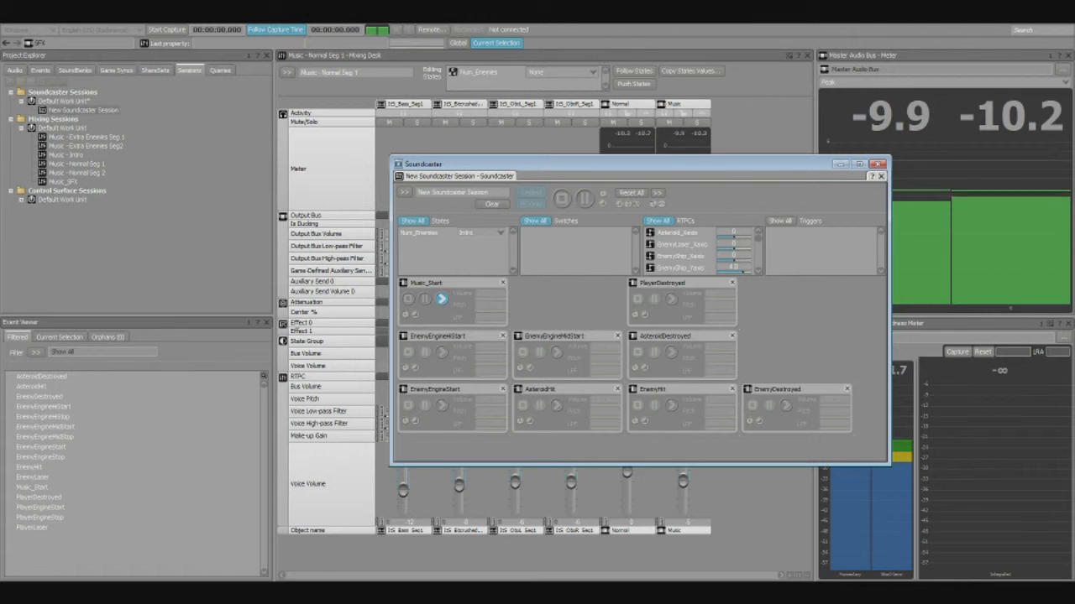
left_click(441, 300)
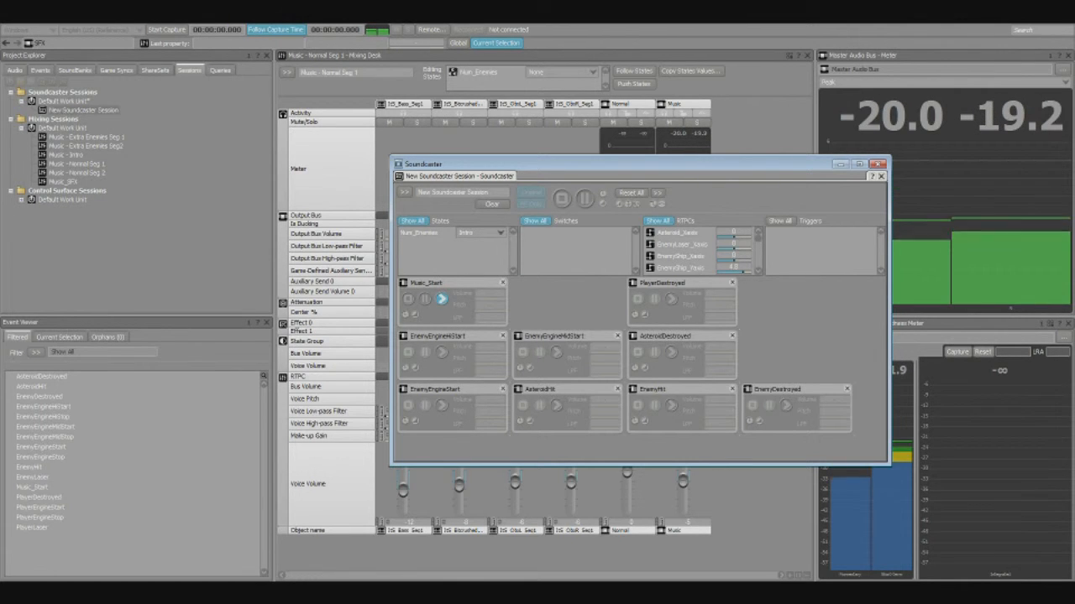
Step: Listen to the music with the Num_Enemies state set to Extra_Enemies and return it to Normal
left_click(480, 233)
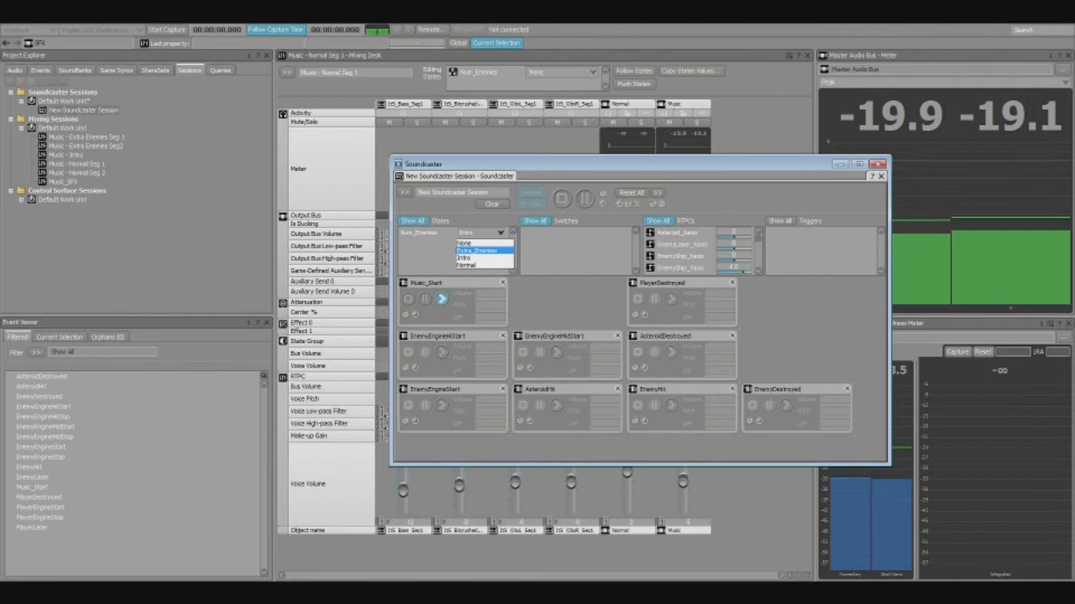
left_click(476, 250)
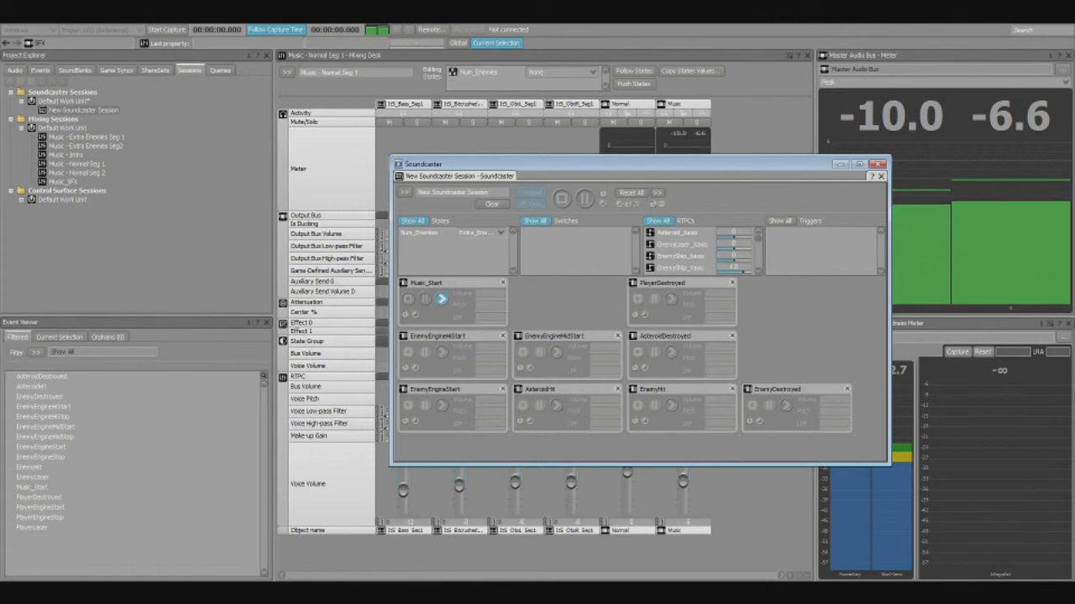
left_click(483, 233)
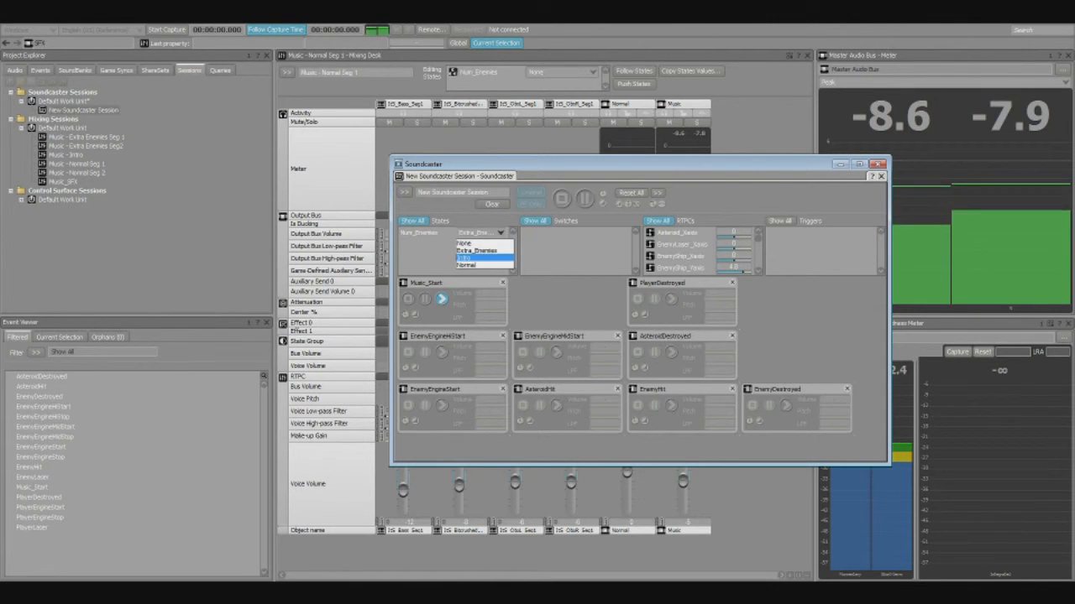
left_click(469, 265)
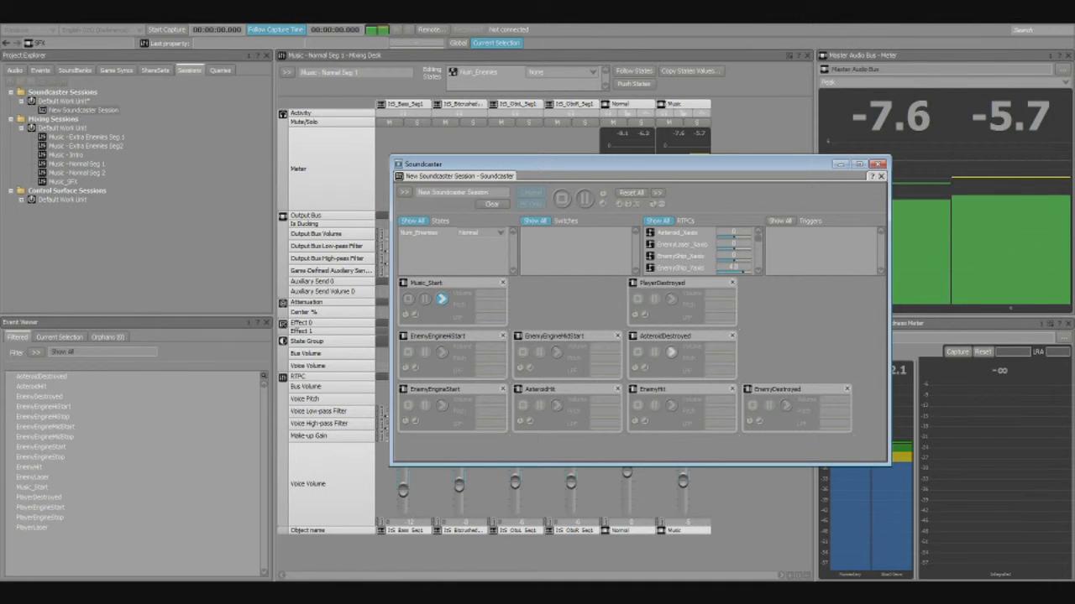
Step: Audition AsteroidDestroyed, EnemyHit and AsteroidHit over the playing music, repeating the hit sounds several times
left_click(671, 352)
left_click(671, 405)
left_click(670, 406)
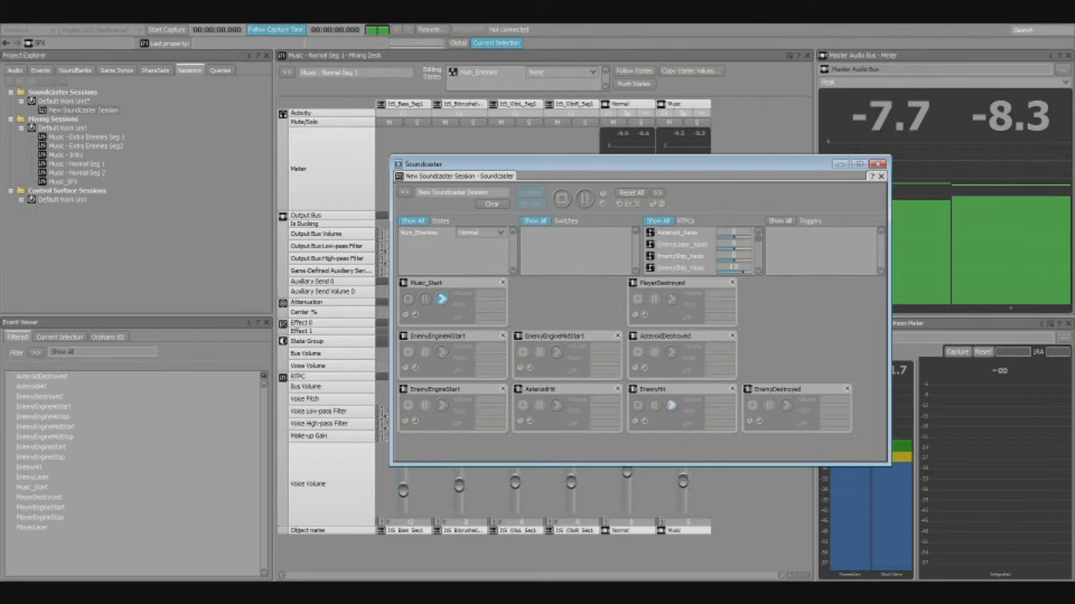
left_click(671, 406)
left_click(671, 406)
left_click(556, 405)
left_click(556, 405)
left_click(556, 405)
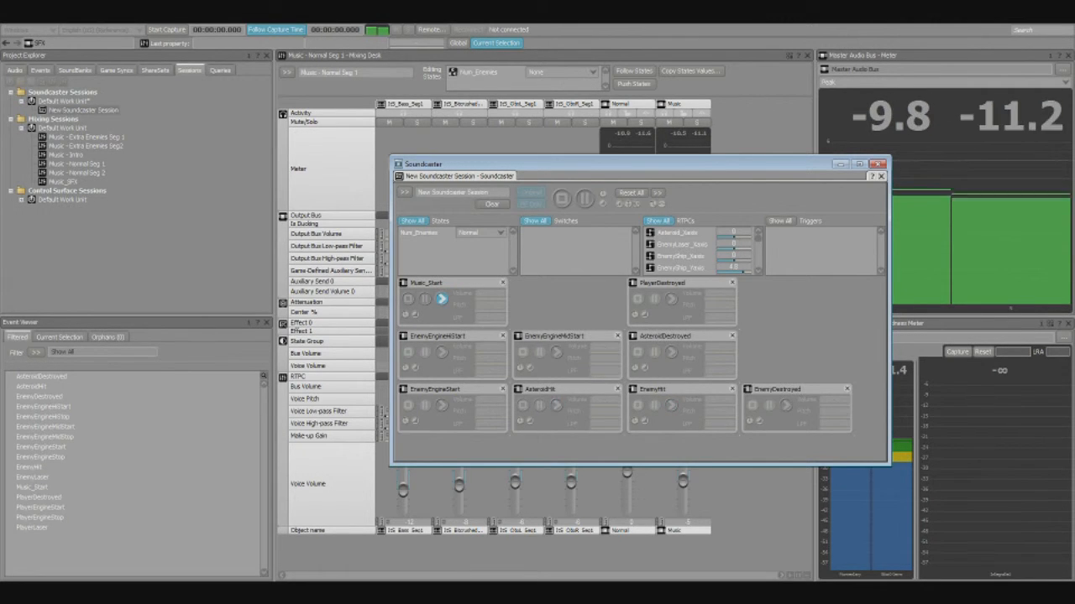
left_click(671, 406)
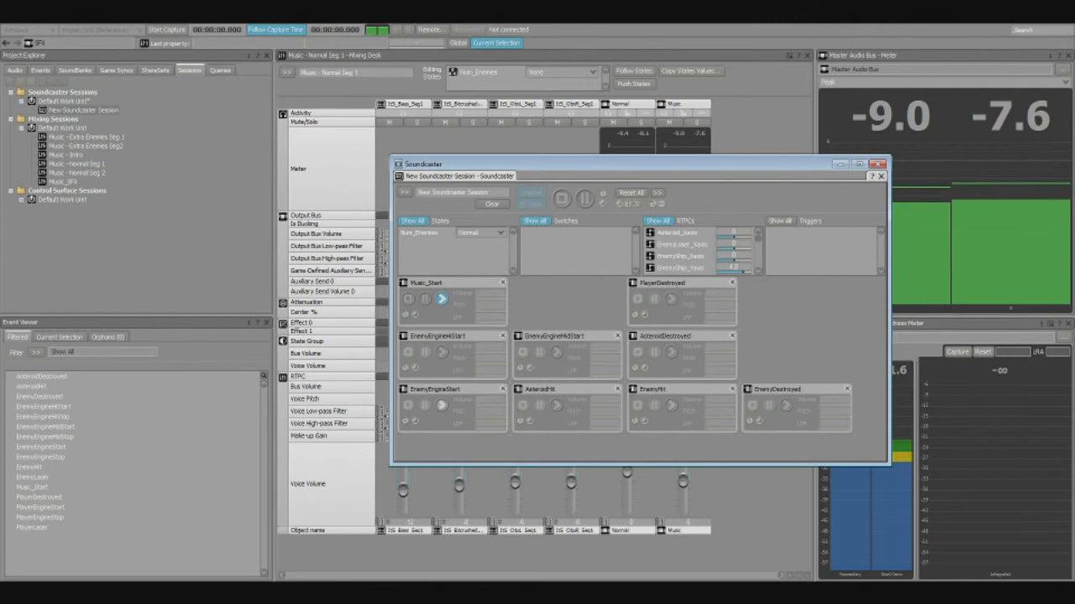
Step: Audition EnemyEngineStart, EnemyEngineHiStart, EnemyDestroyed and AsteroidDestroyed over the music, stopping each engine sound before the following event
left_click(442, 406)
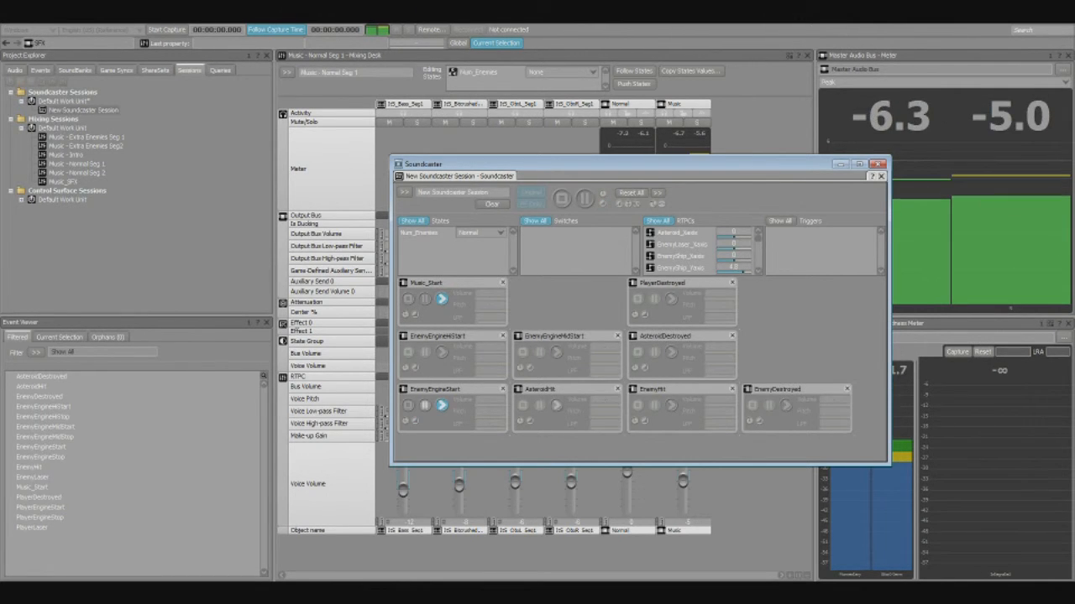
left_click(408, 405)
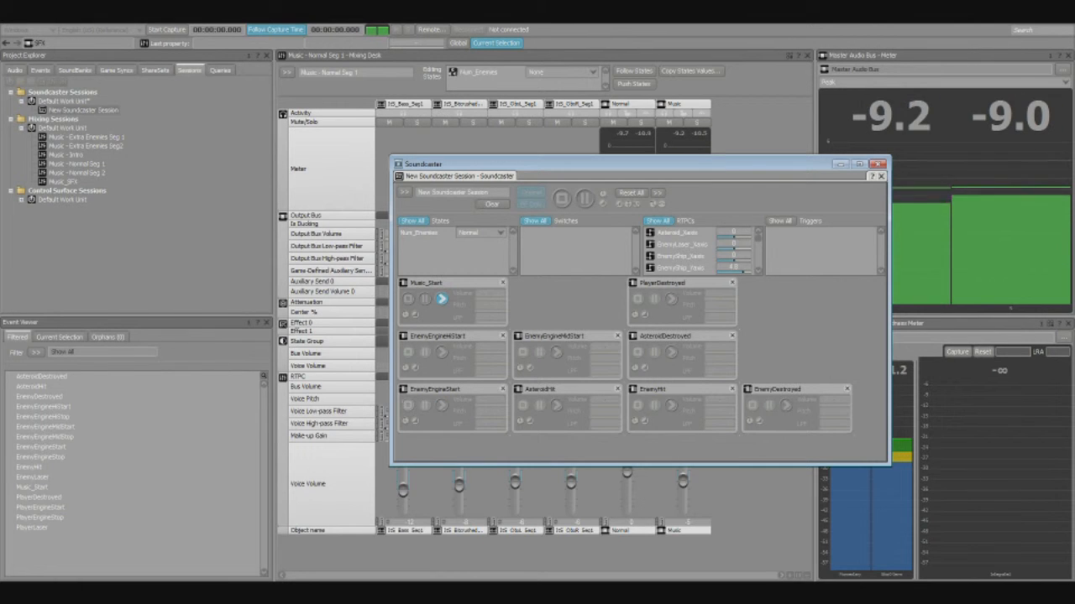
left_click(441, 352)
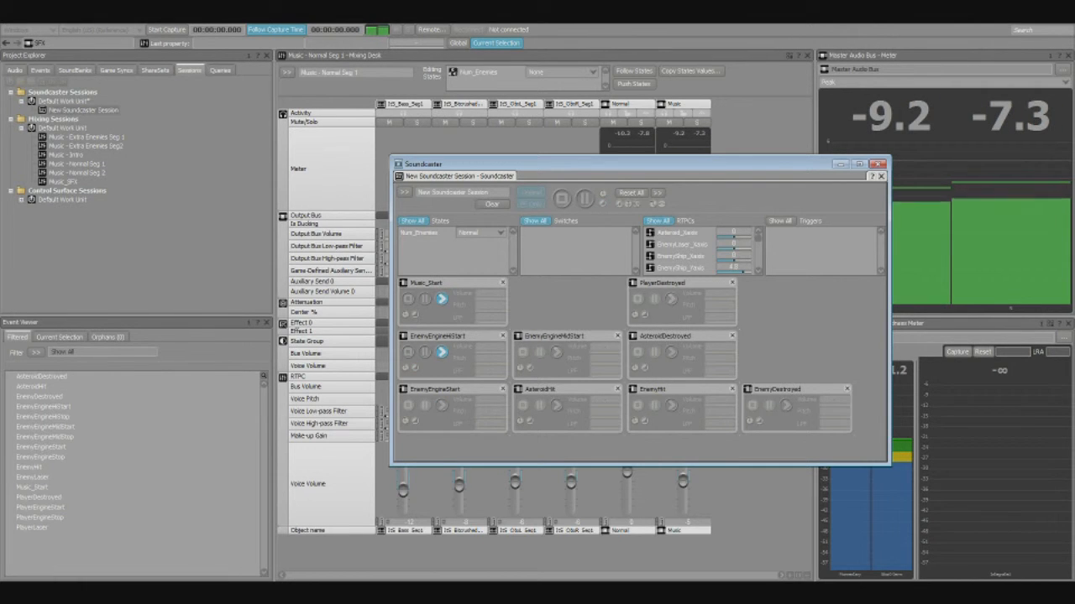
left_click(408, 352)
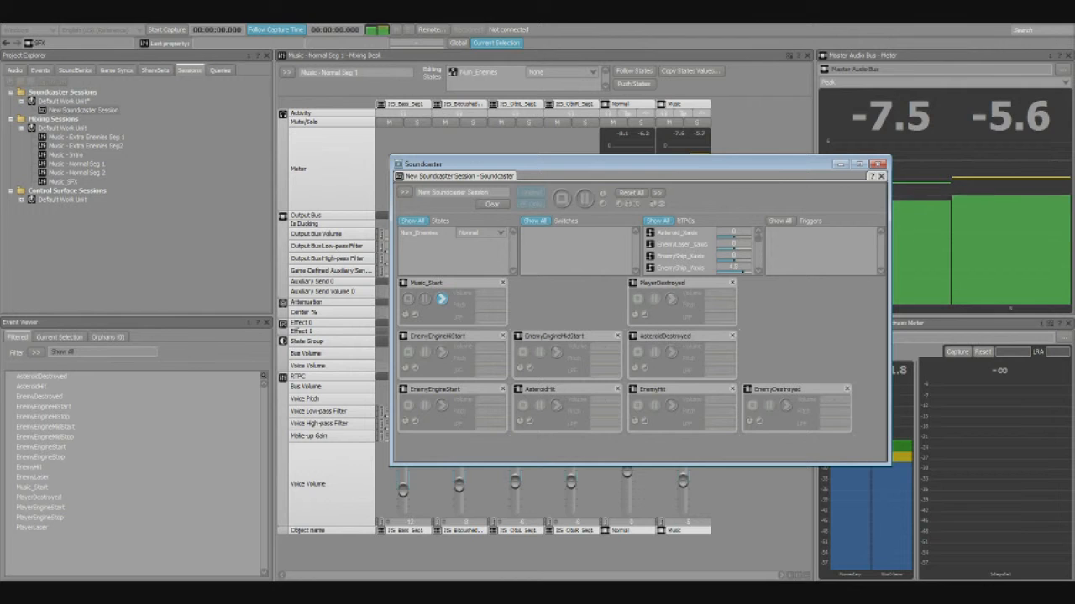
left_click(785, 406)
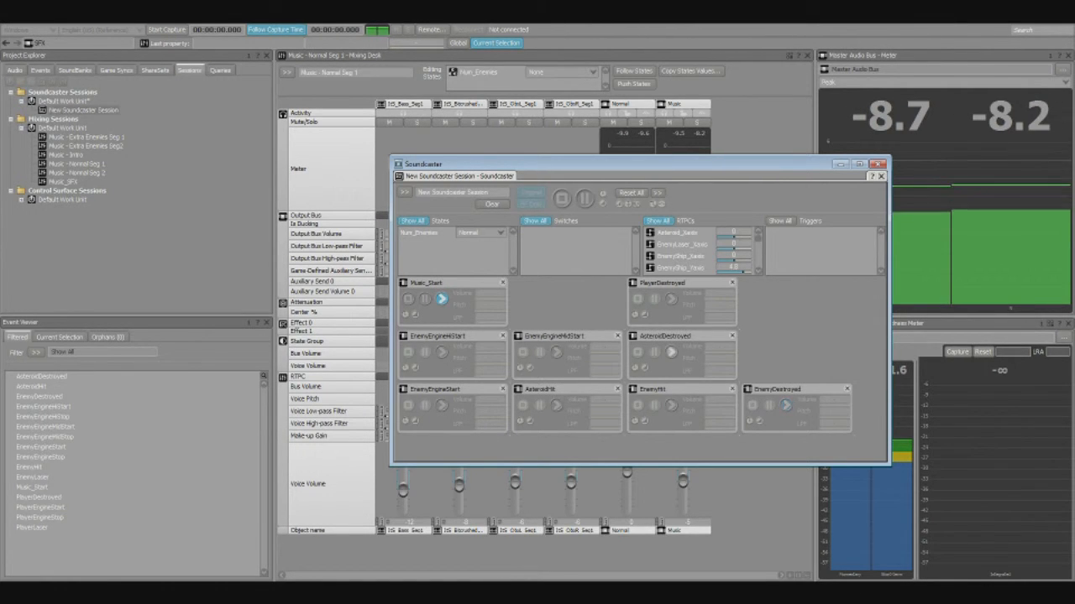
left_click(671, 352)
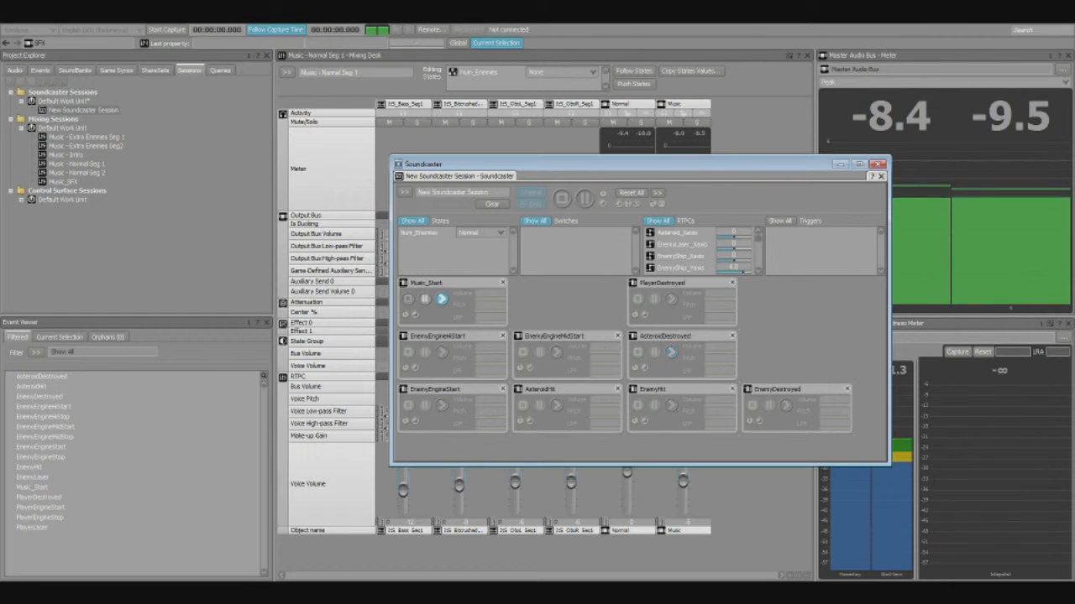
Step: Stop all playback and close the Soundcaster
left_click(561, 199)
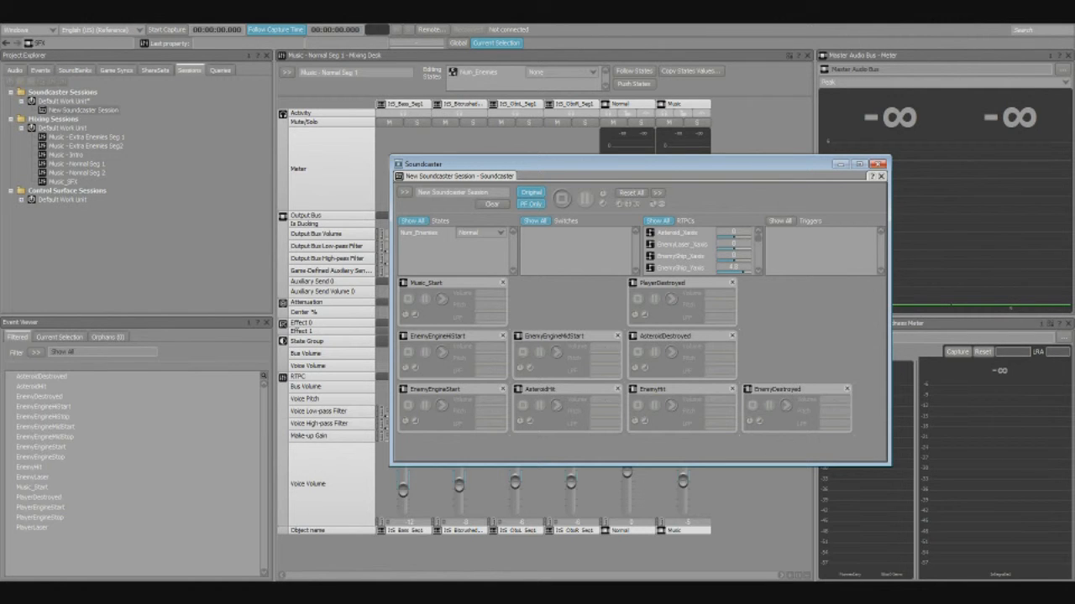
left_click(878, 164)
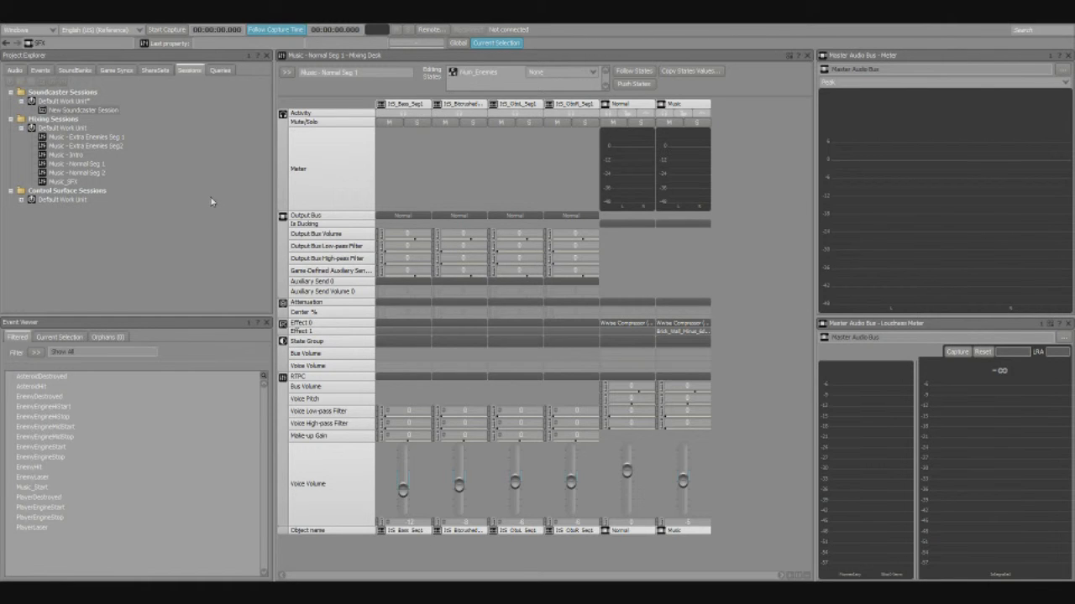
right_click(280, 167)
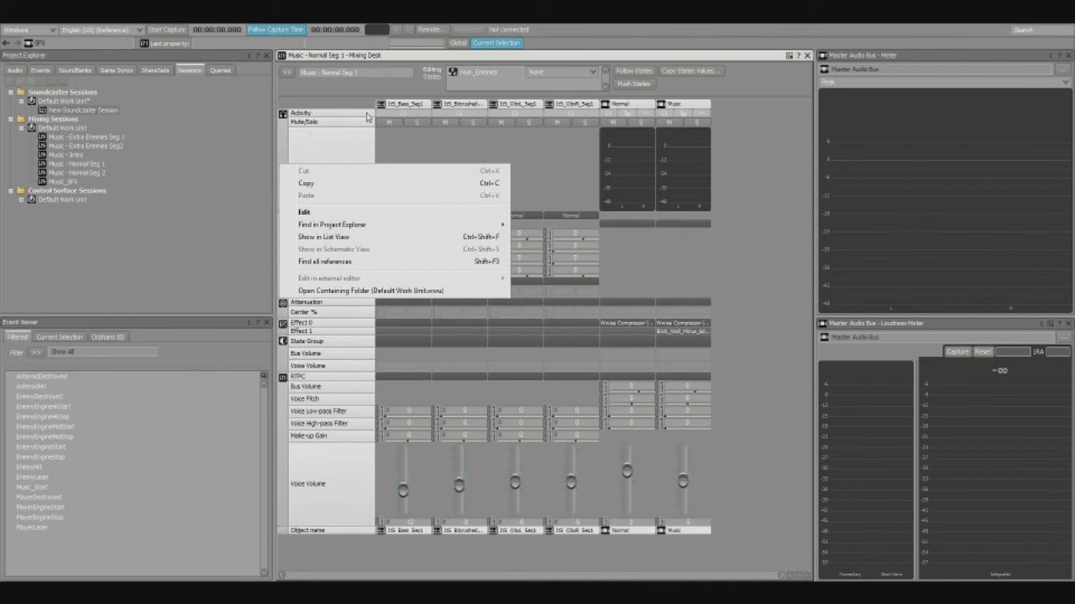
left_click(340, 96)
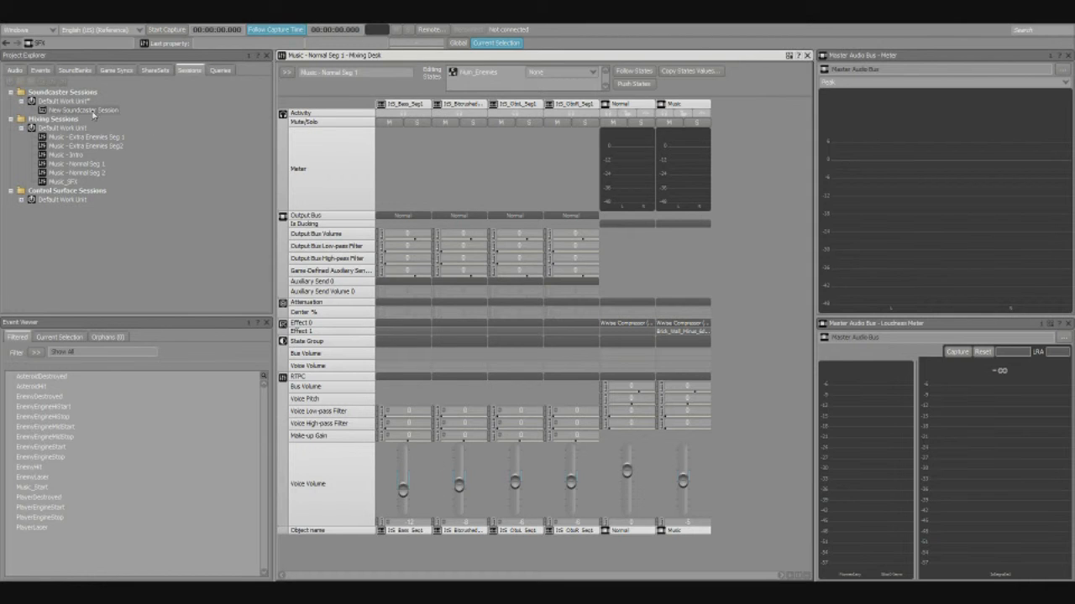
Step: Add the Normal object under Music System in the Interactive Music Hierarchy to the Music - Normal Seg 1 mixing session
left_click(12, 72)
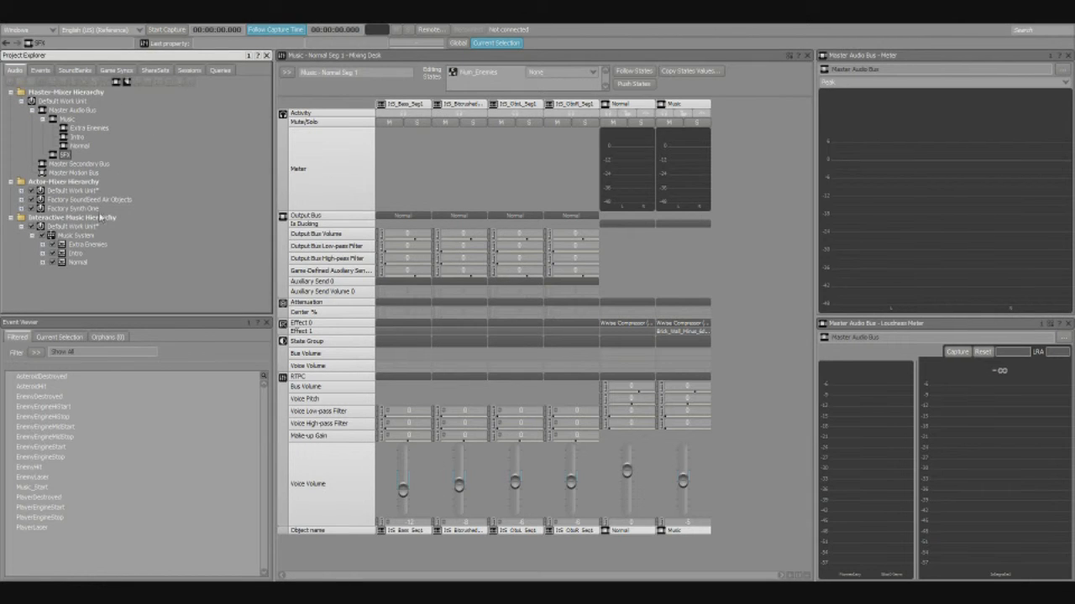
left_click_drag(80, 264, 786, 395)
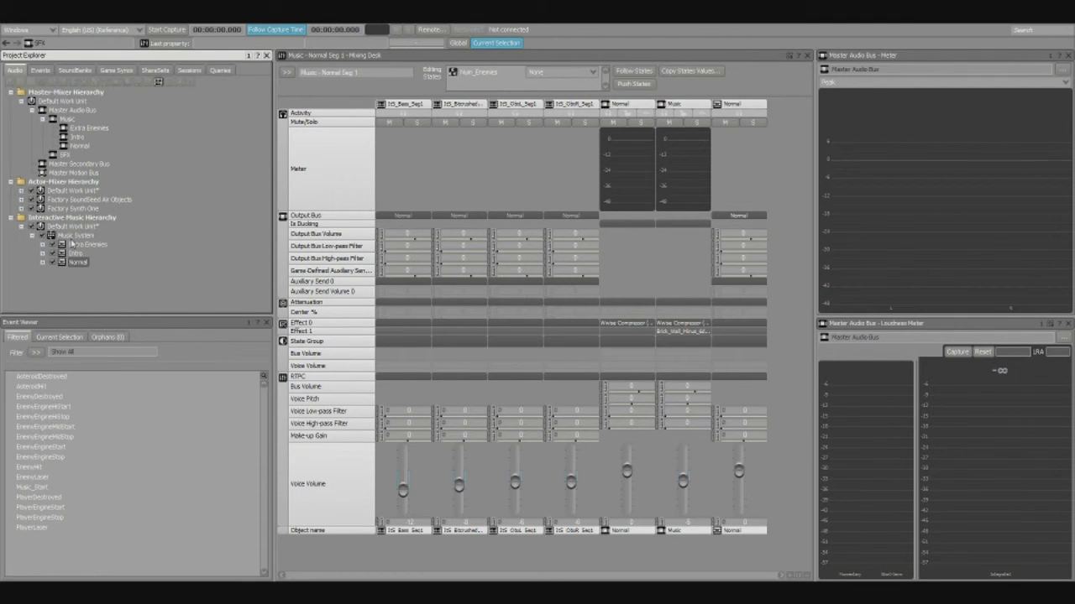
right_click(759, 105)
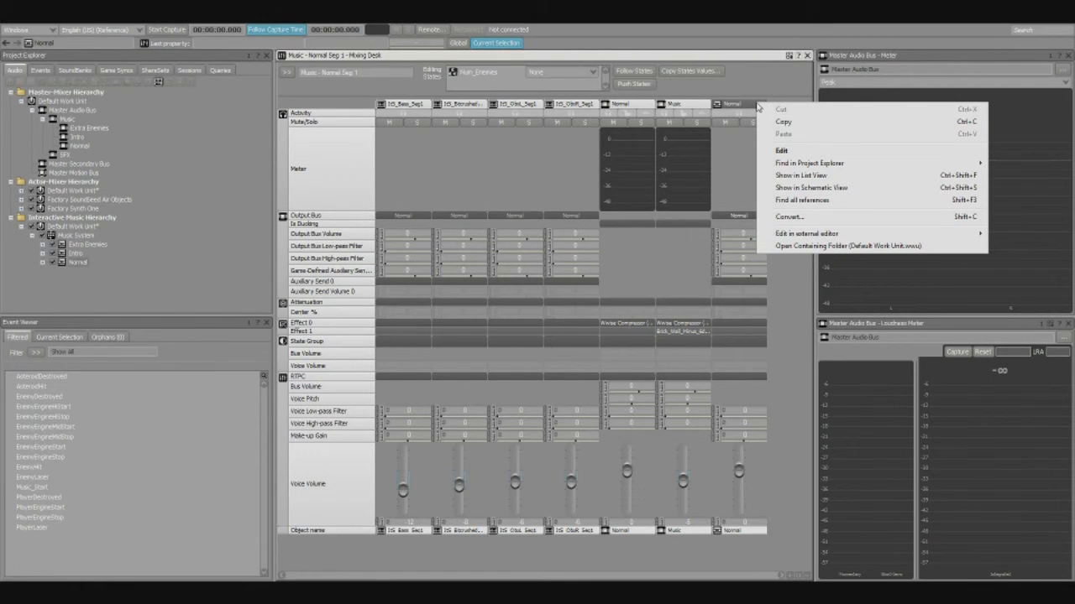
left_click(754, 106)
Step: Move the Music System's Normal strip to the first position in the mixing session
left_click_drag(754, 106, 222, 269)
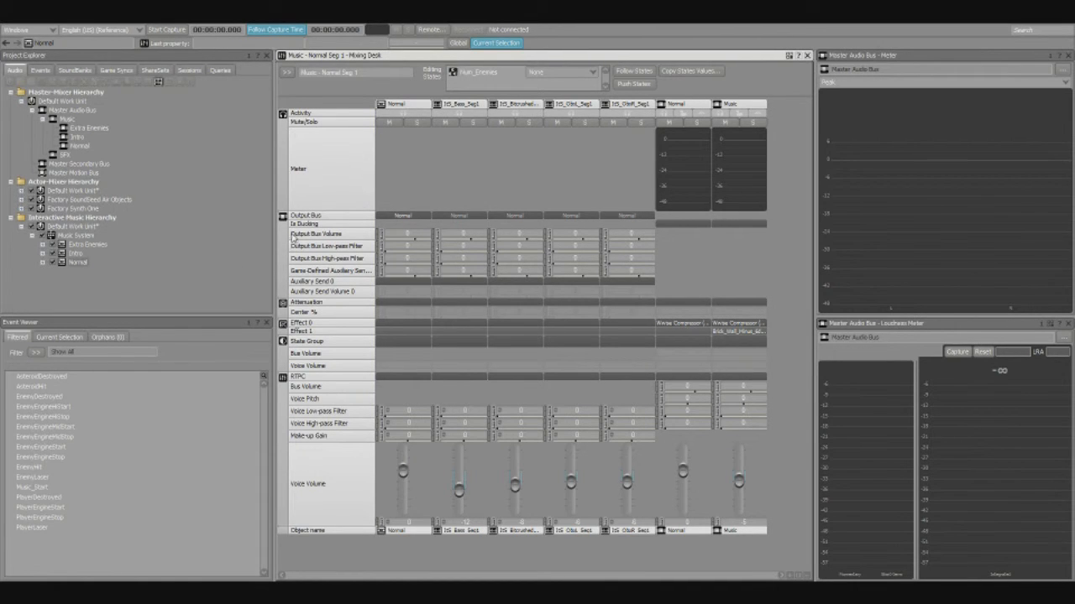
right_click(403, 106)
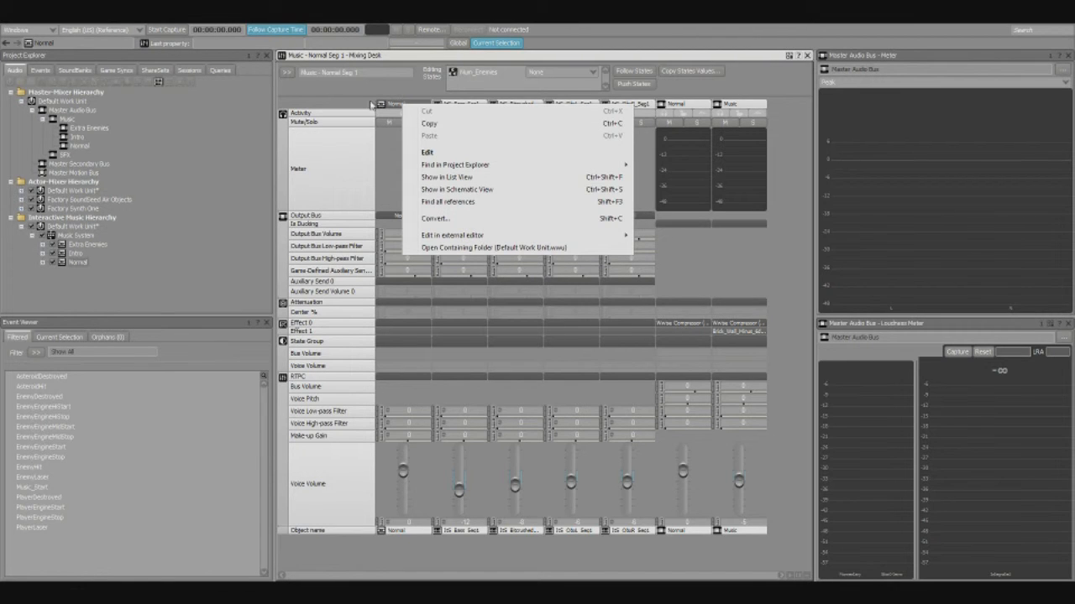
left_click(326, 95)
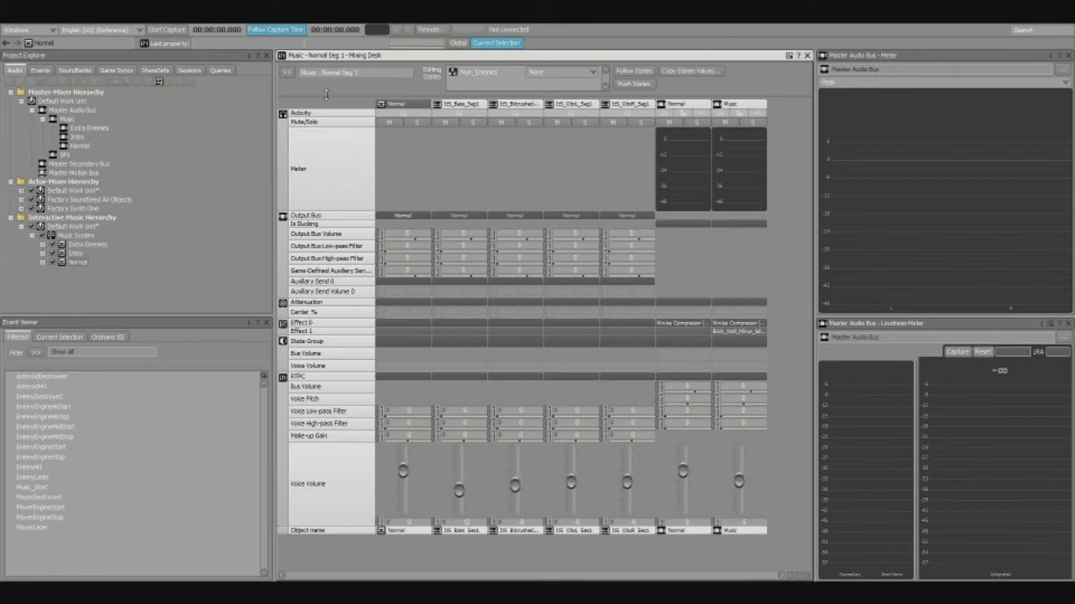